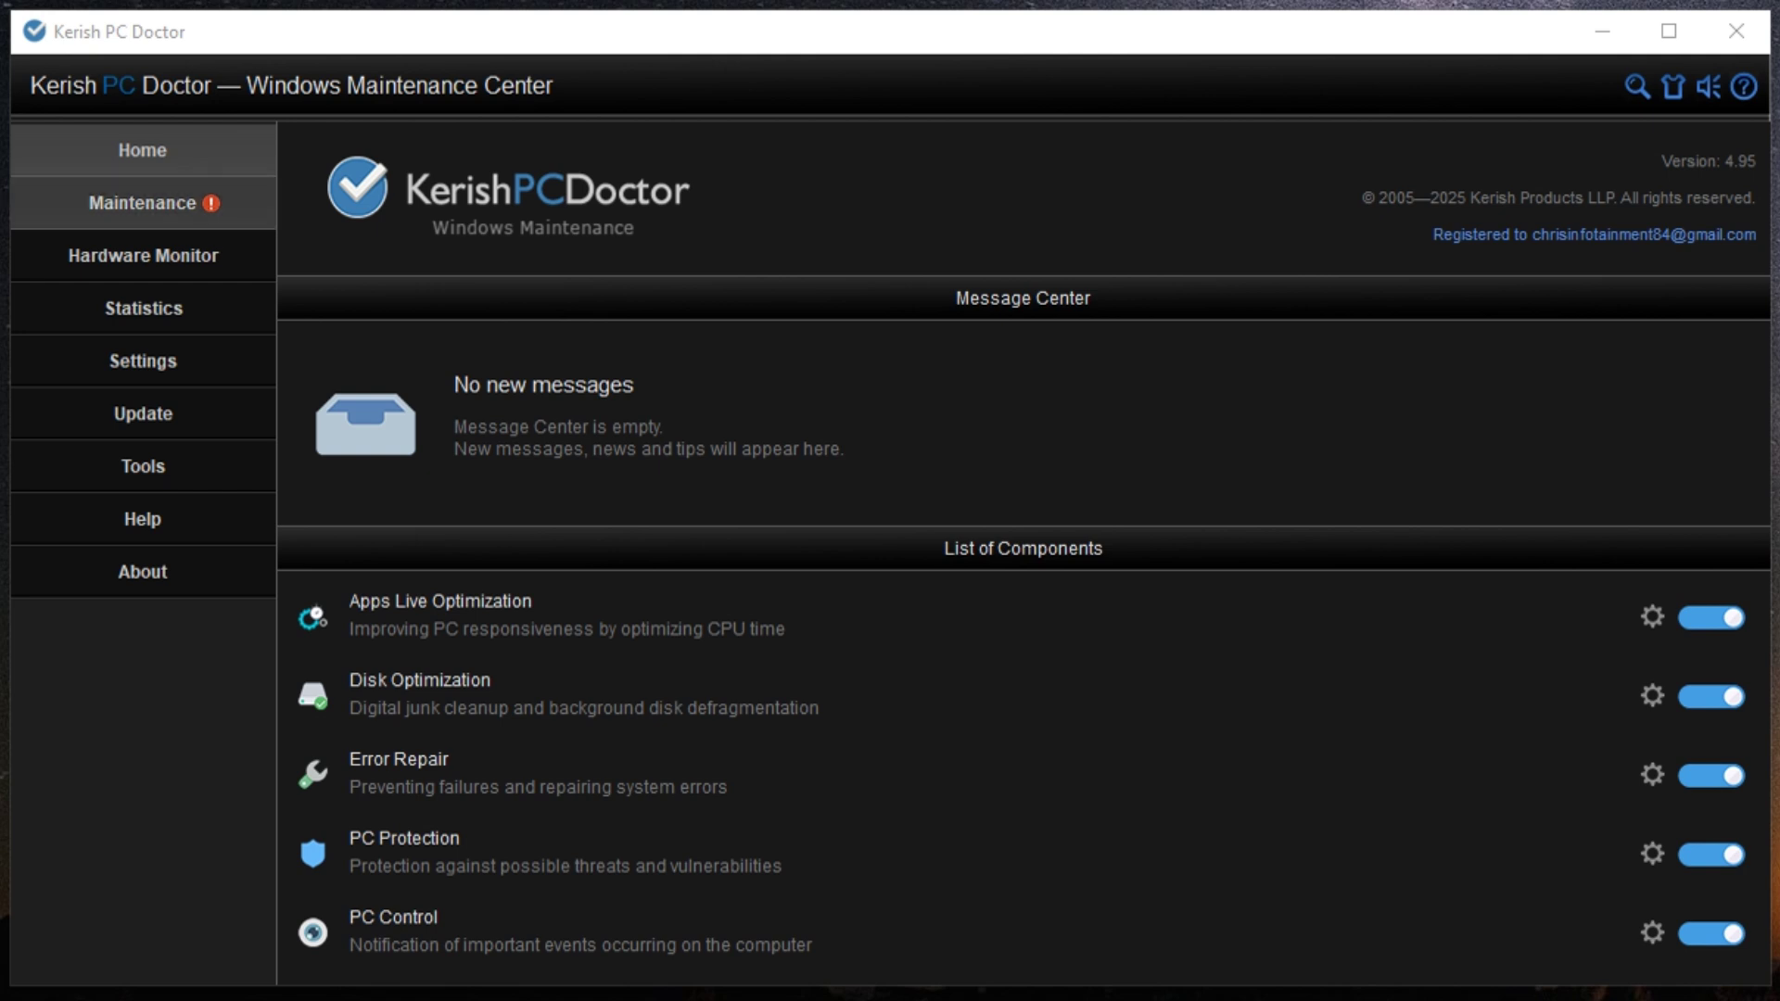
Look over the Maintenance, Hardware Monitor and Tools sections and return to the Home overview
click(142, 202)
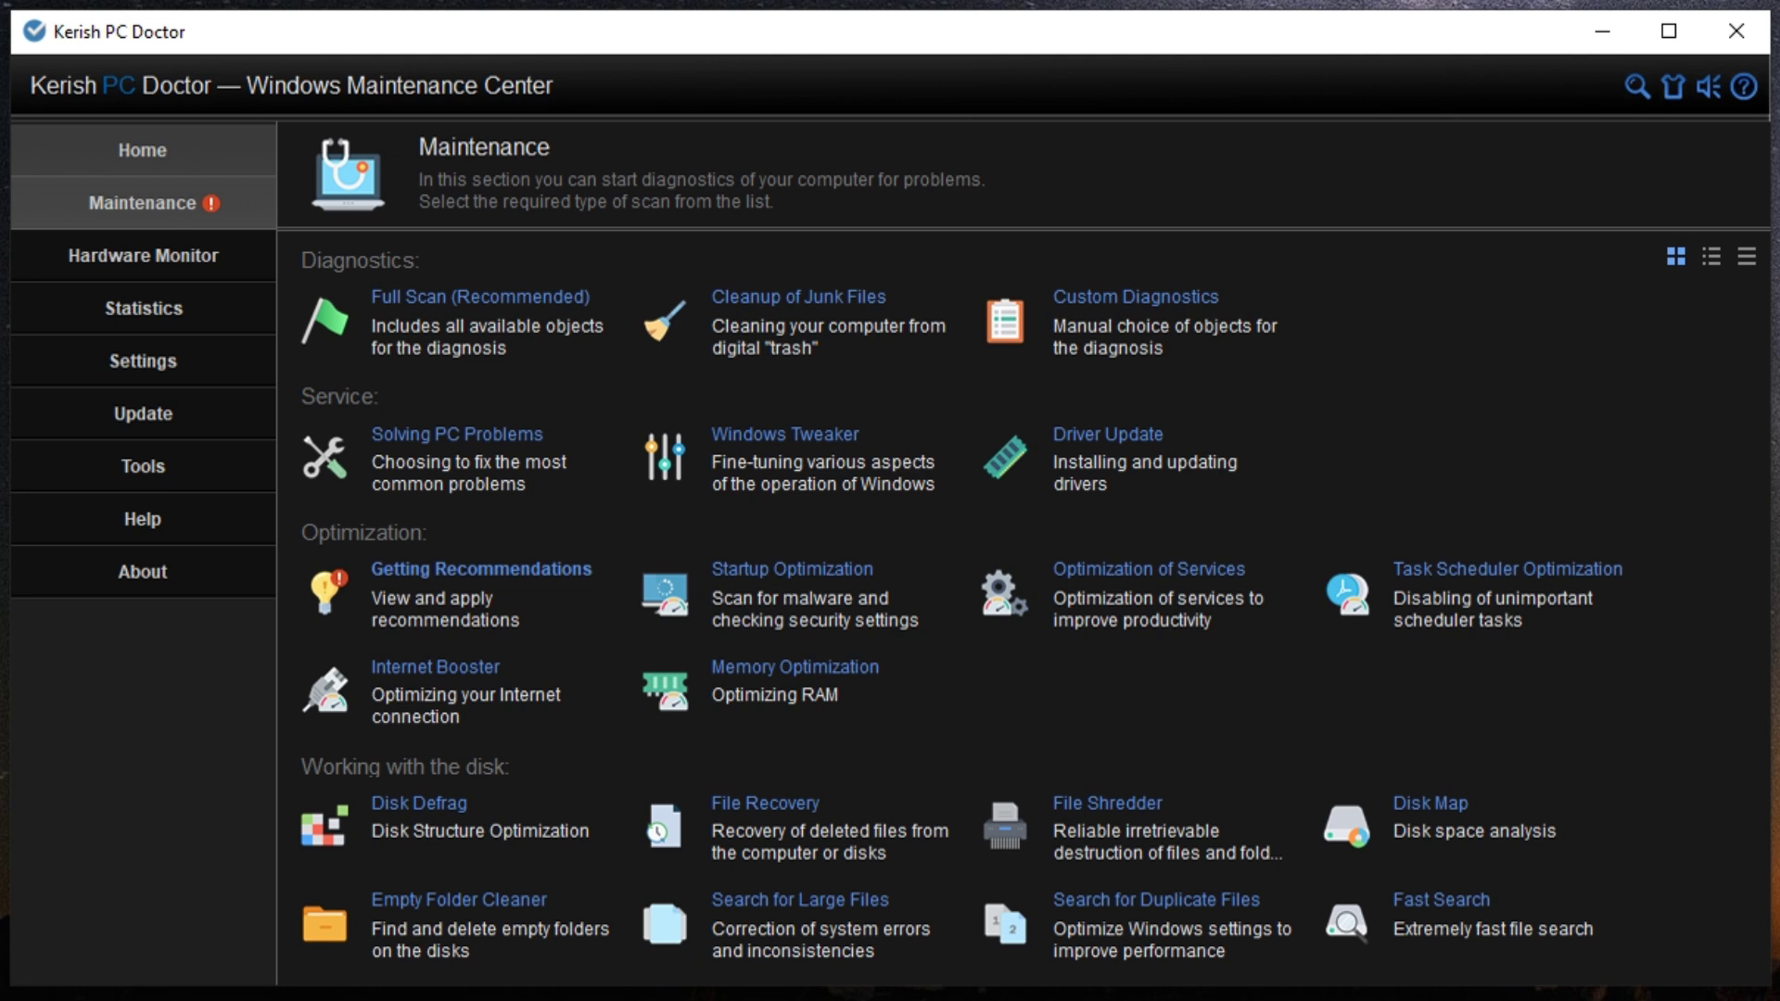
click(142, 150)
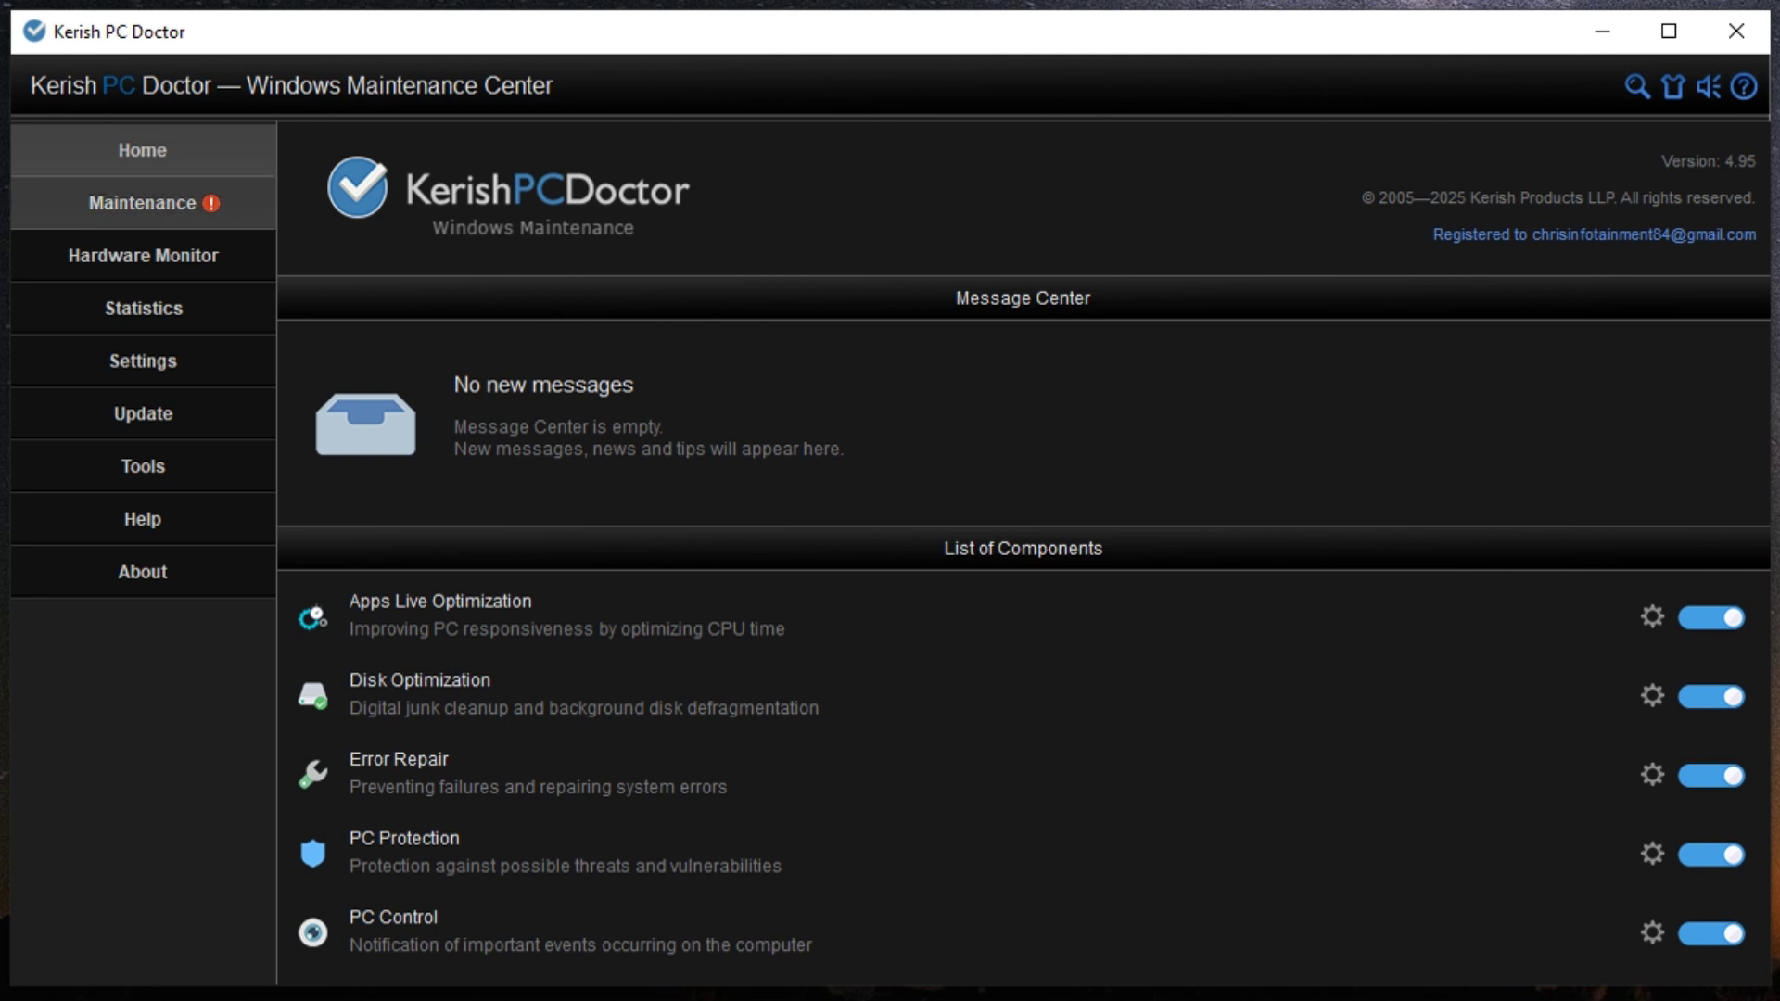
click(142, 202)
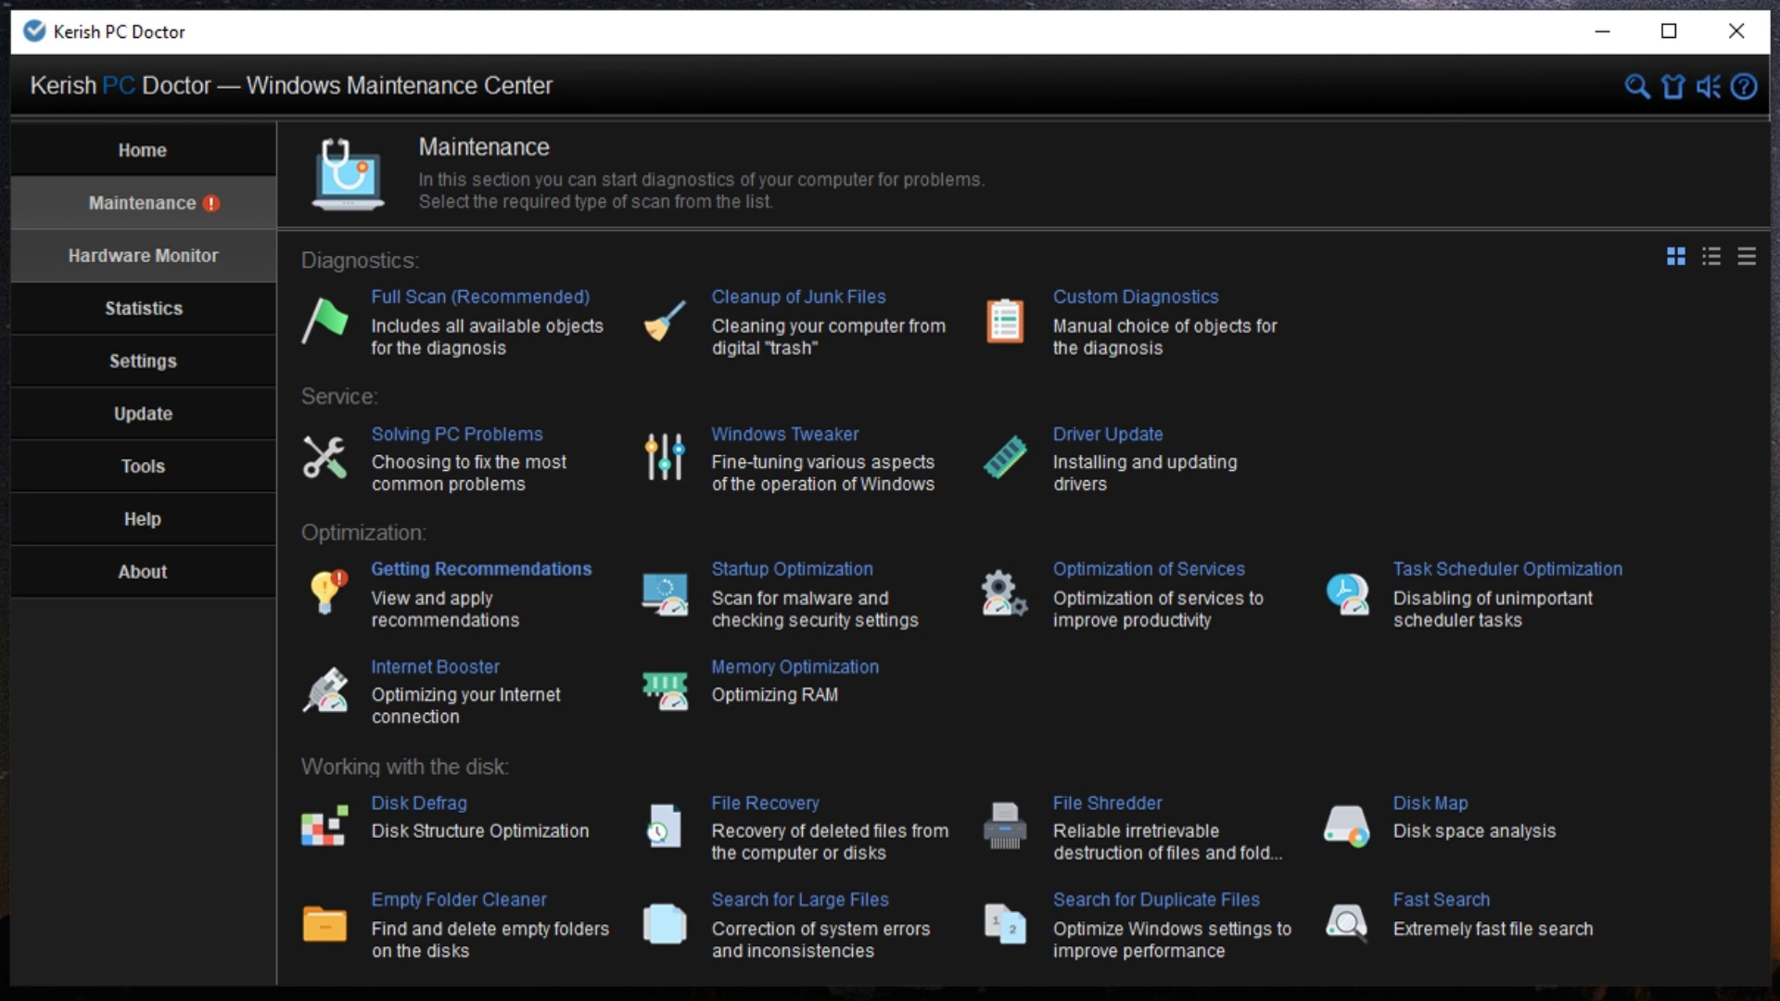
click(142, 254)
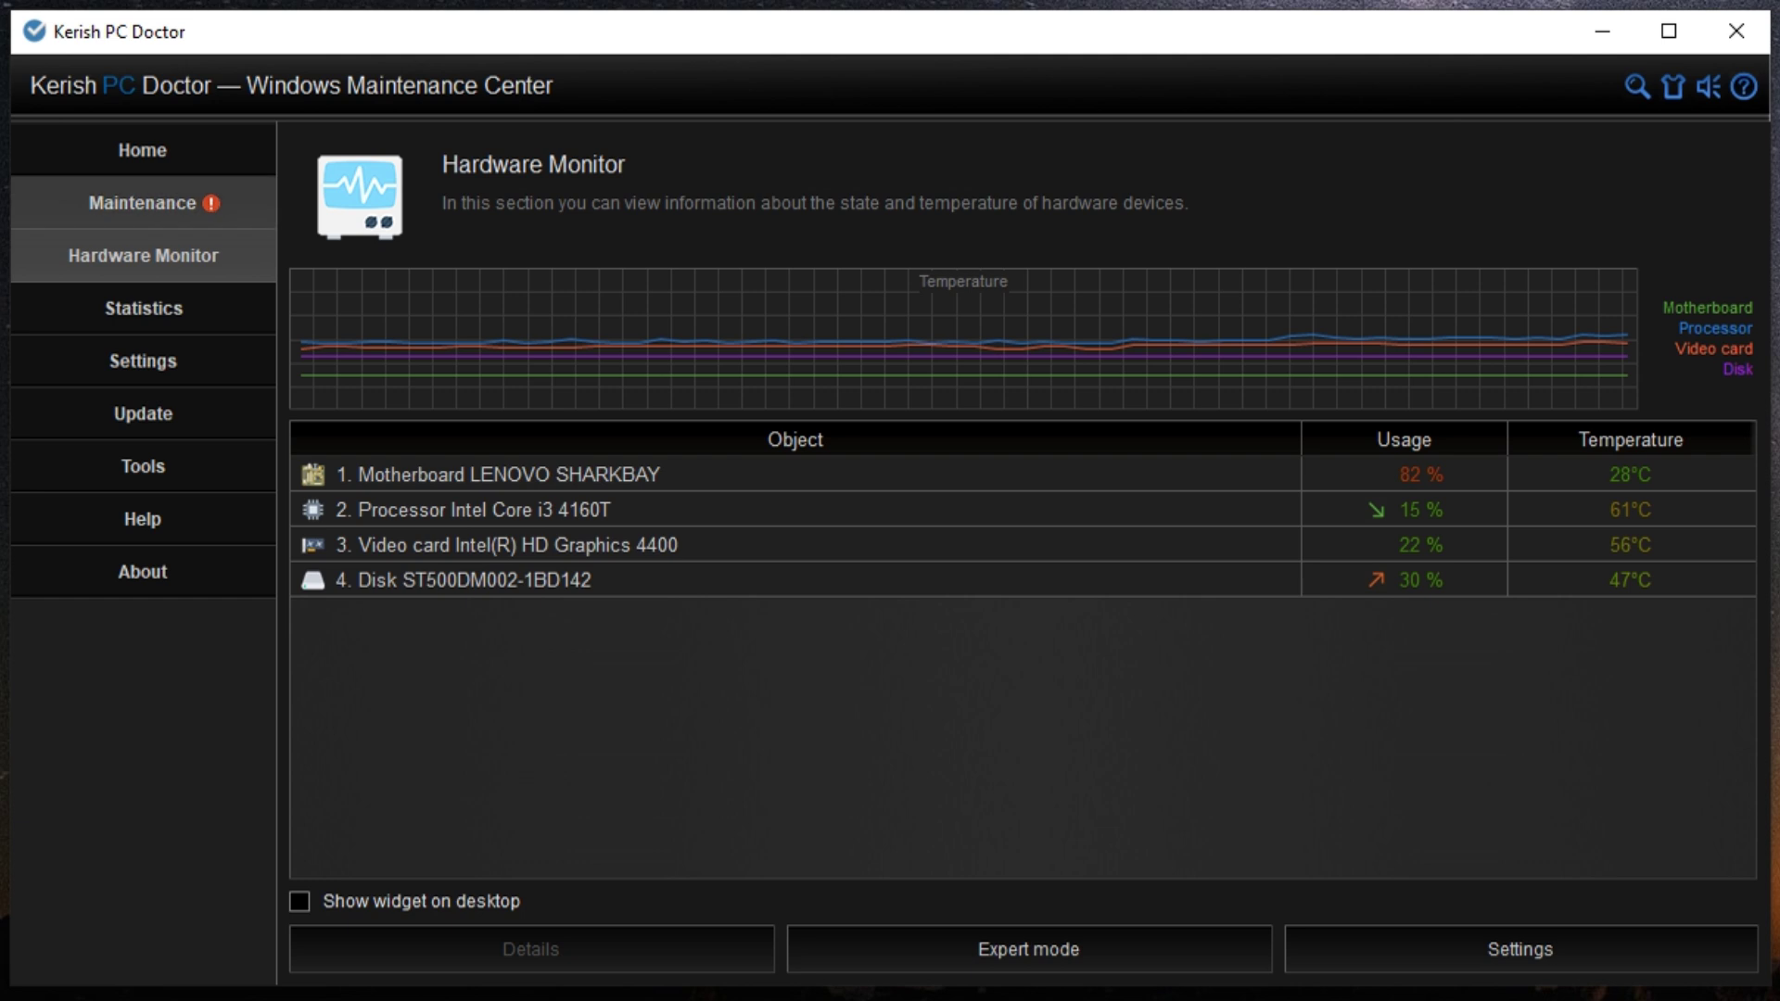
click(142, 203)
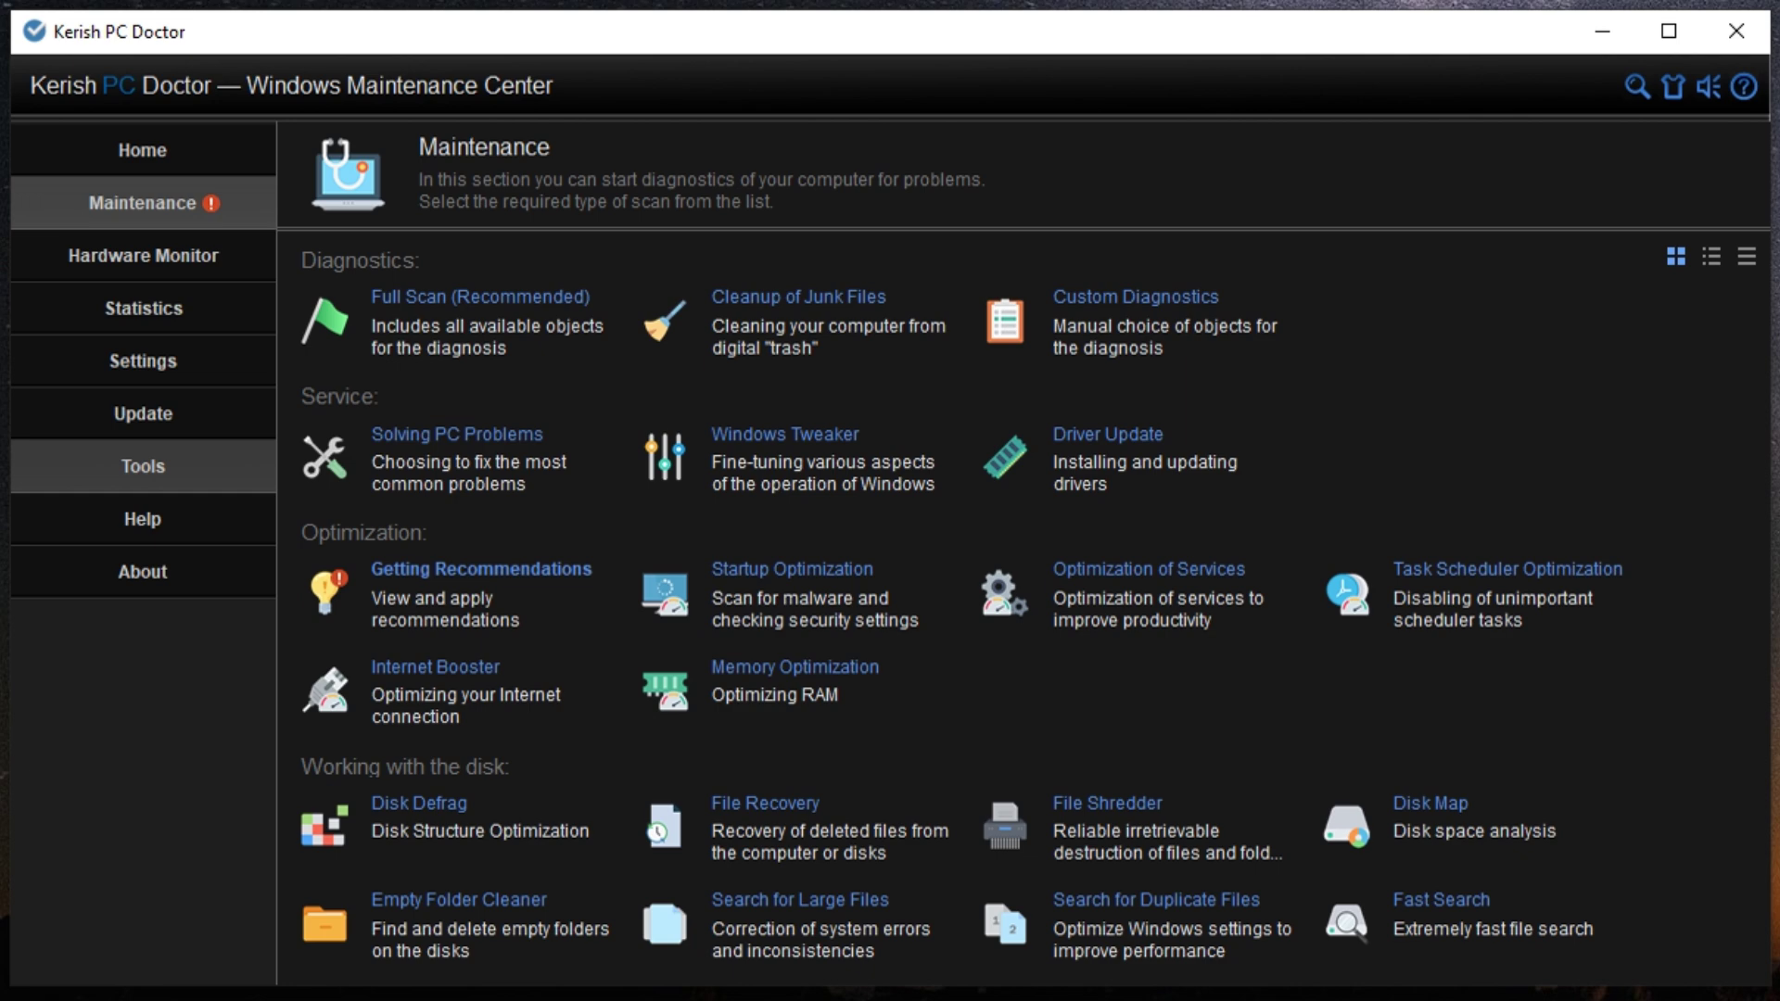
click(143, 466)
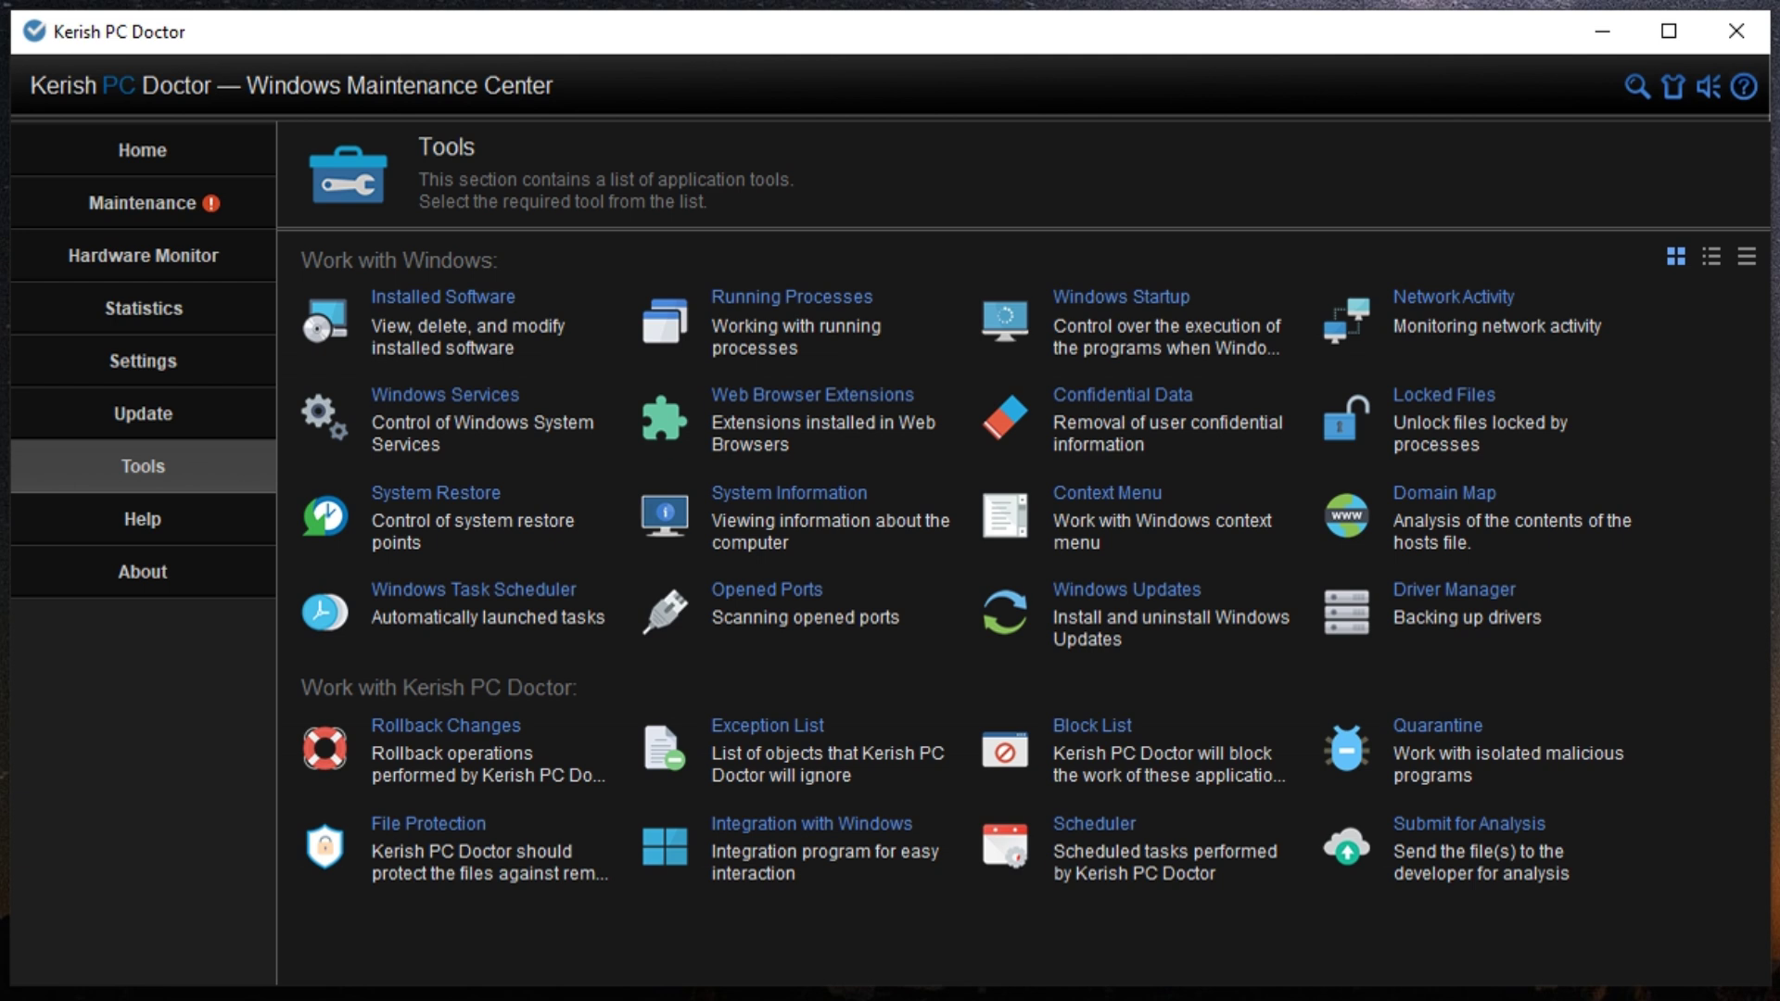
click(142, 150)
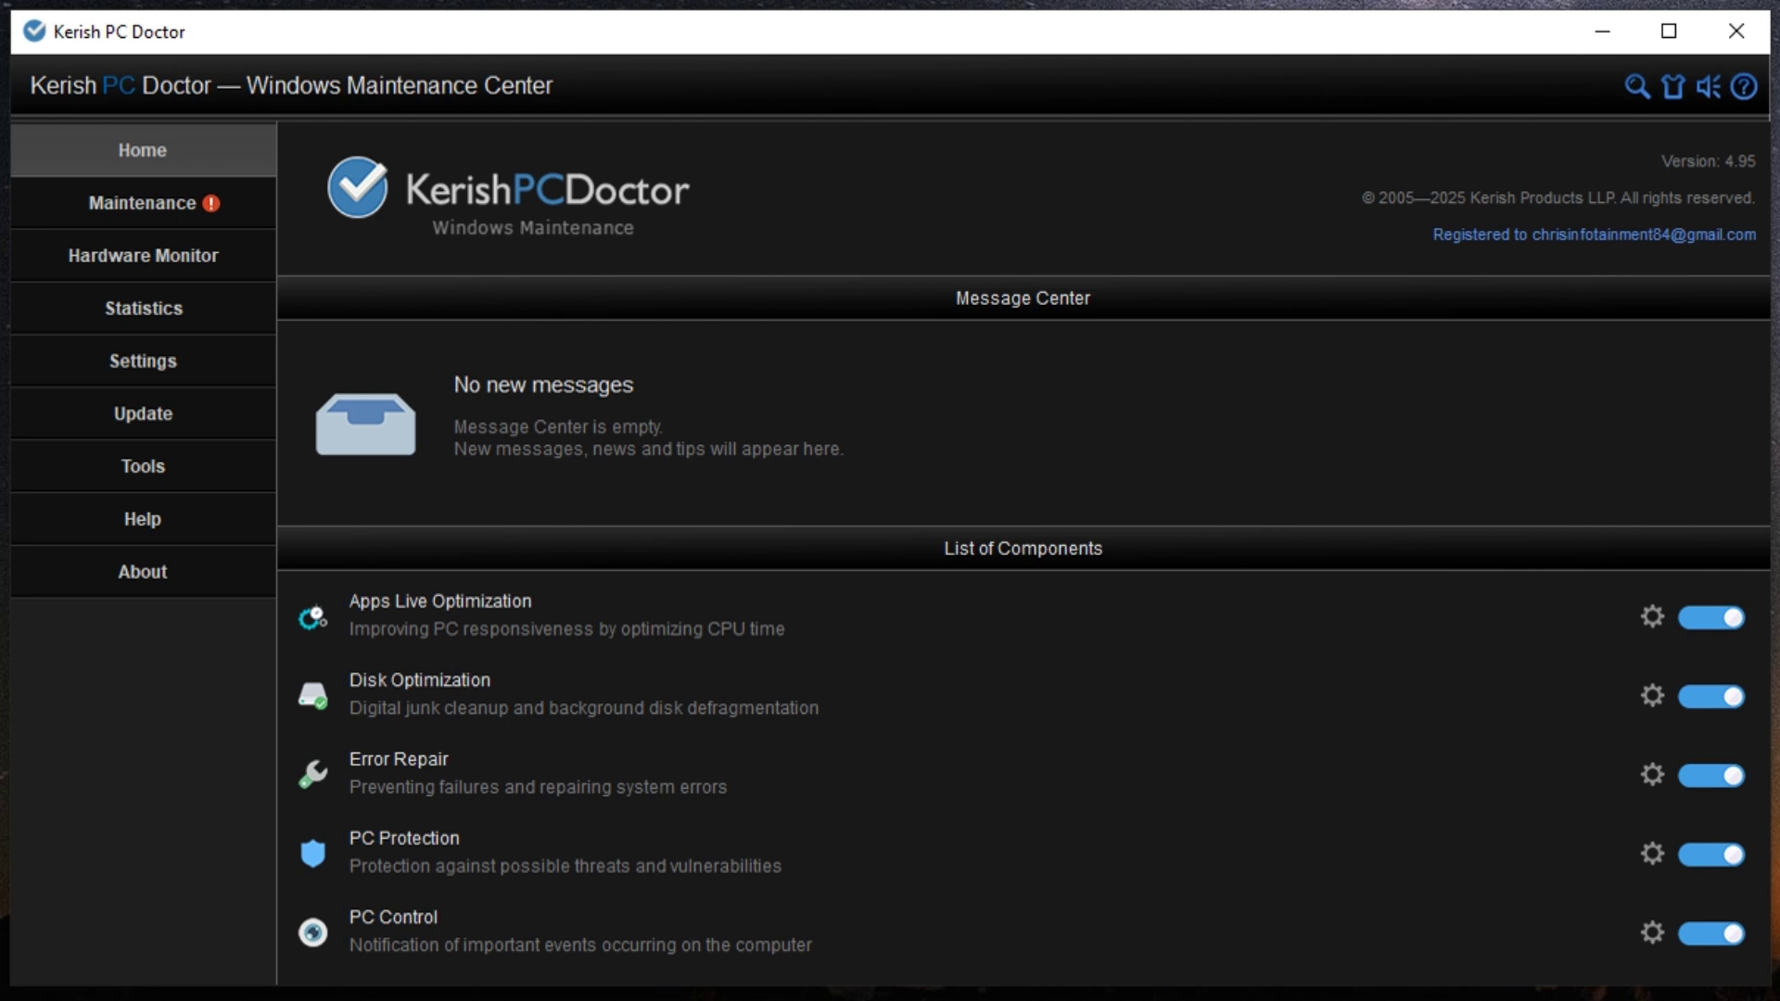
Show the Maintenance section as a detailed list and examine its entries from Diagnostics through Working with the disk
click(143, 202)
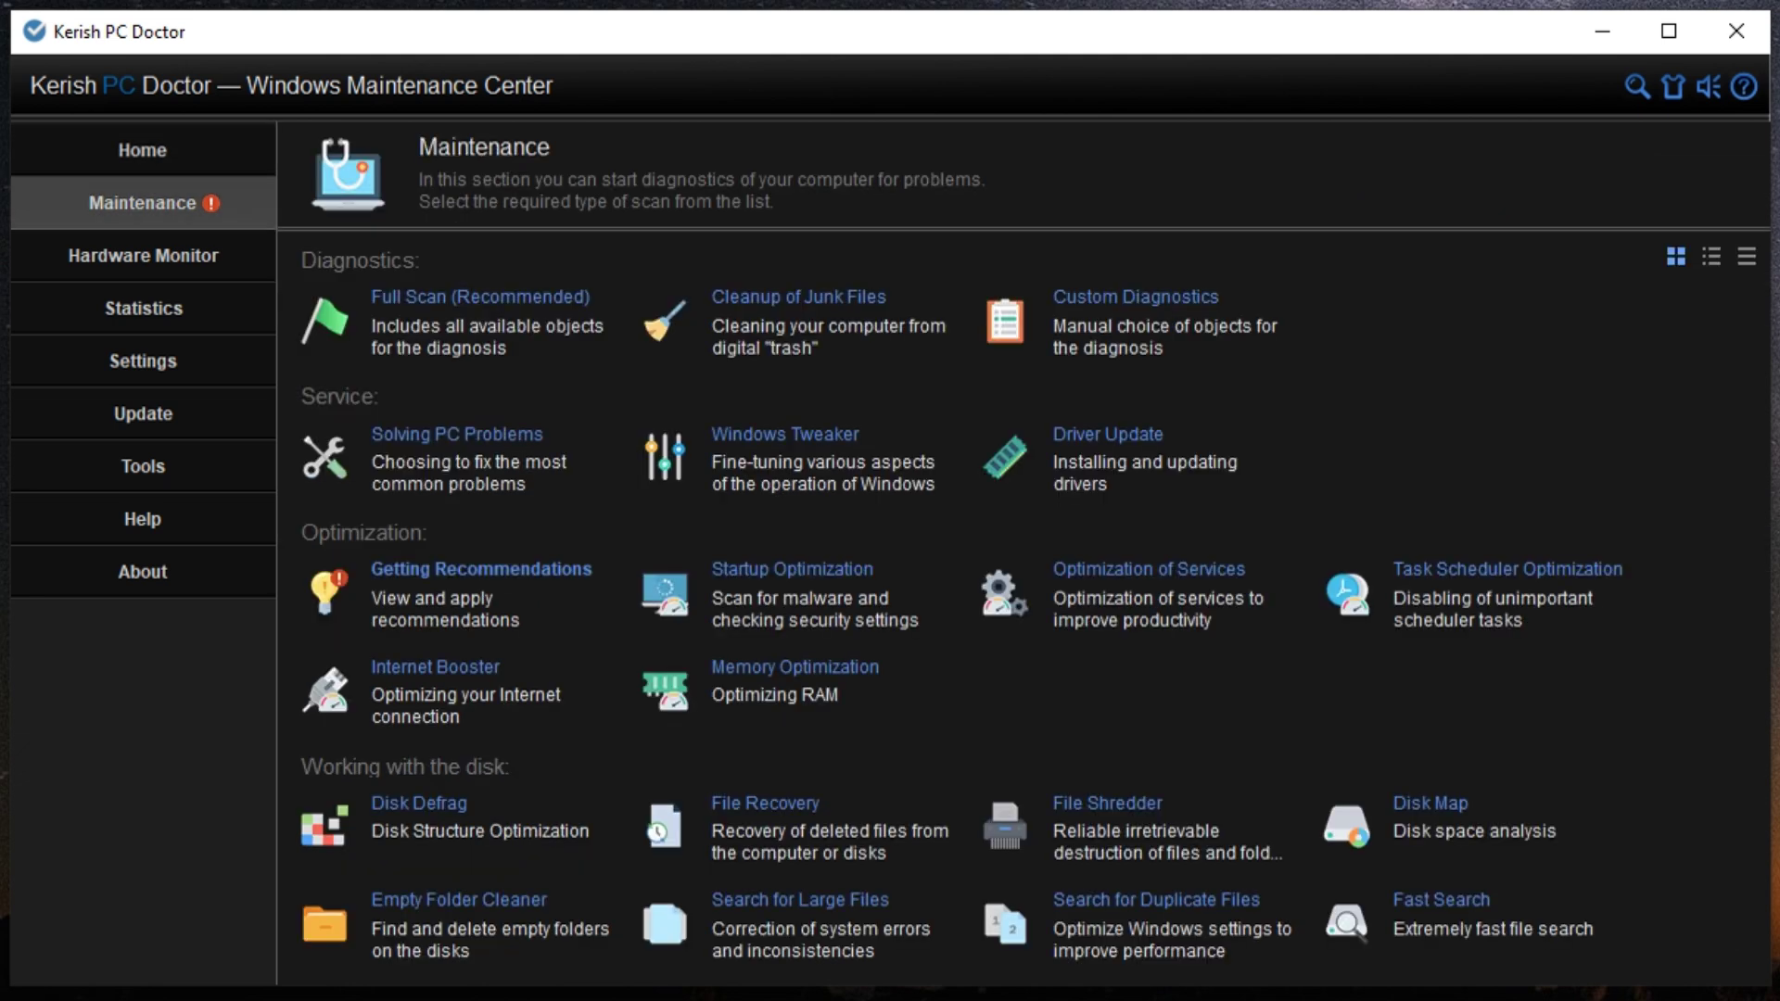
click(1746, 257)
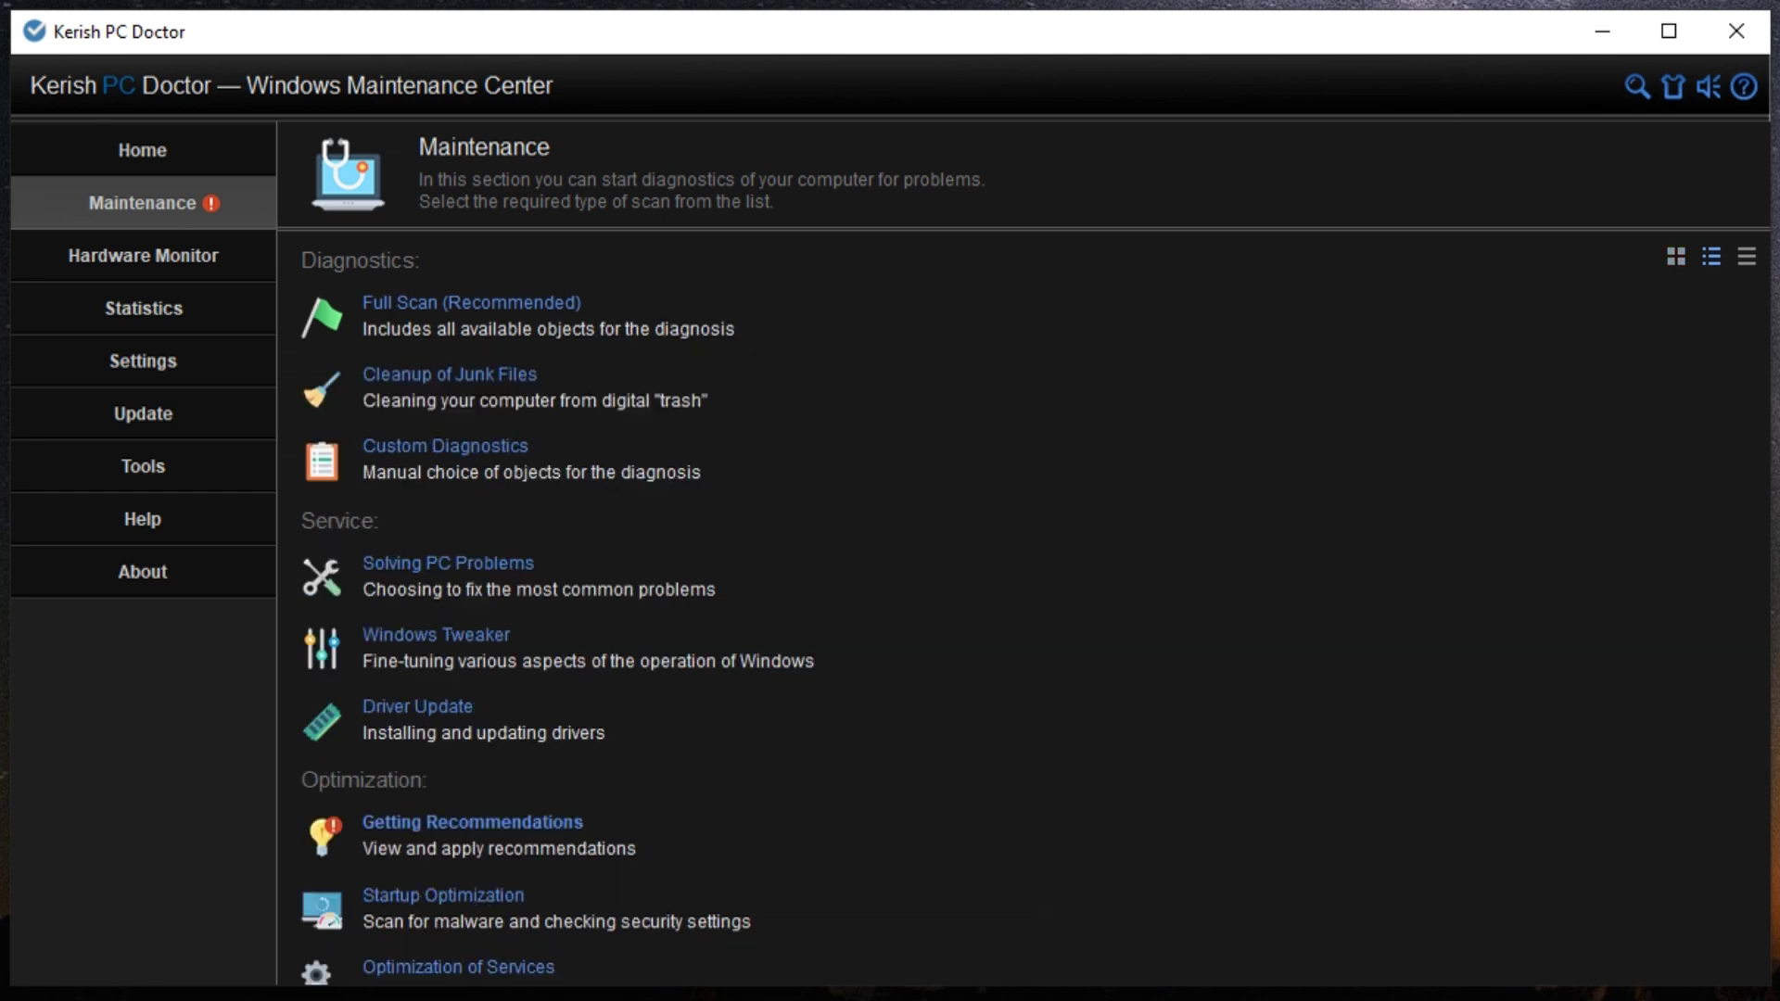
scroll(1011, 608, down, 1)
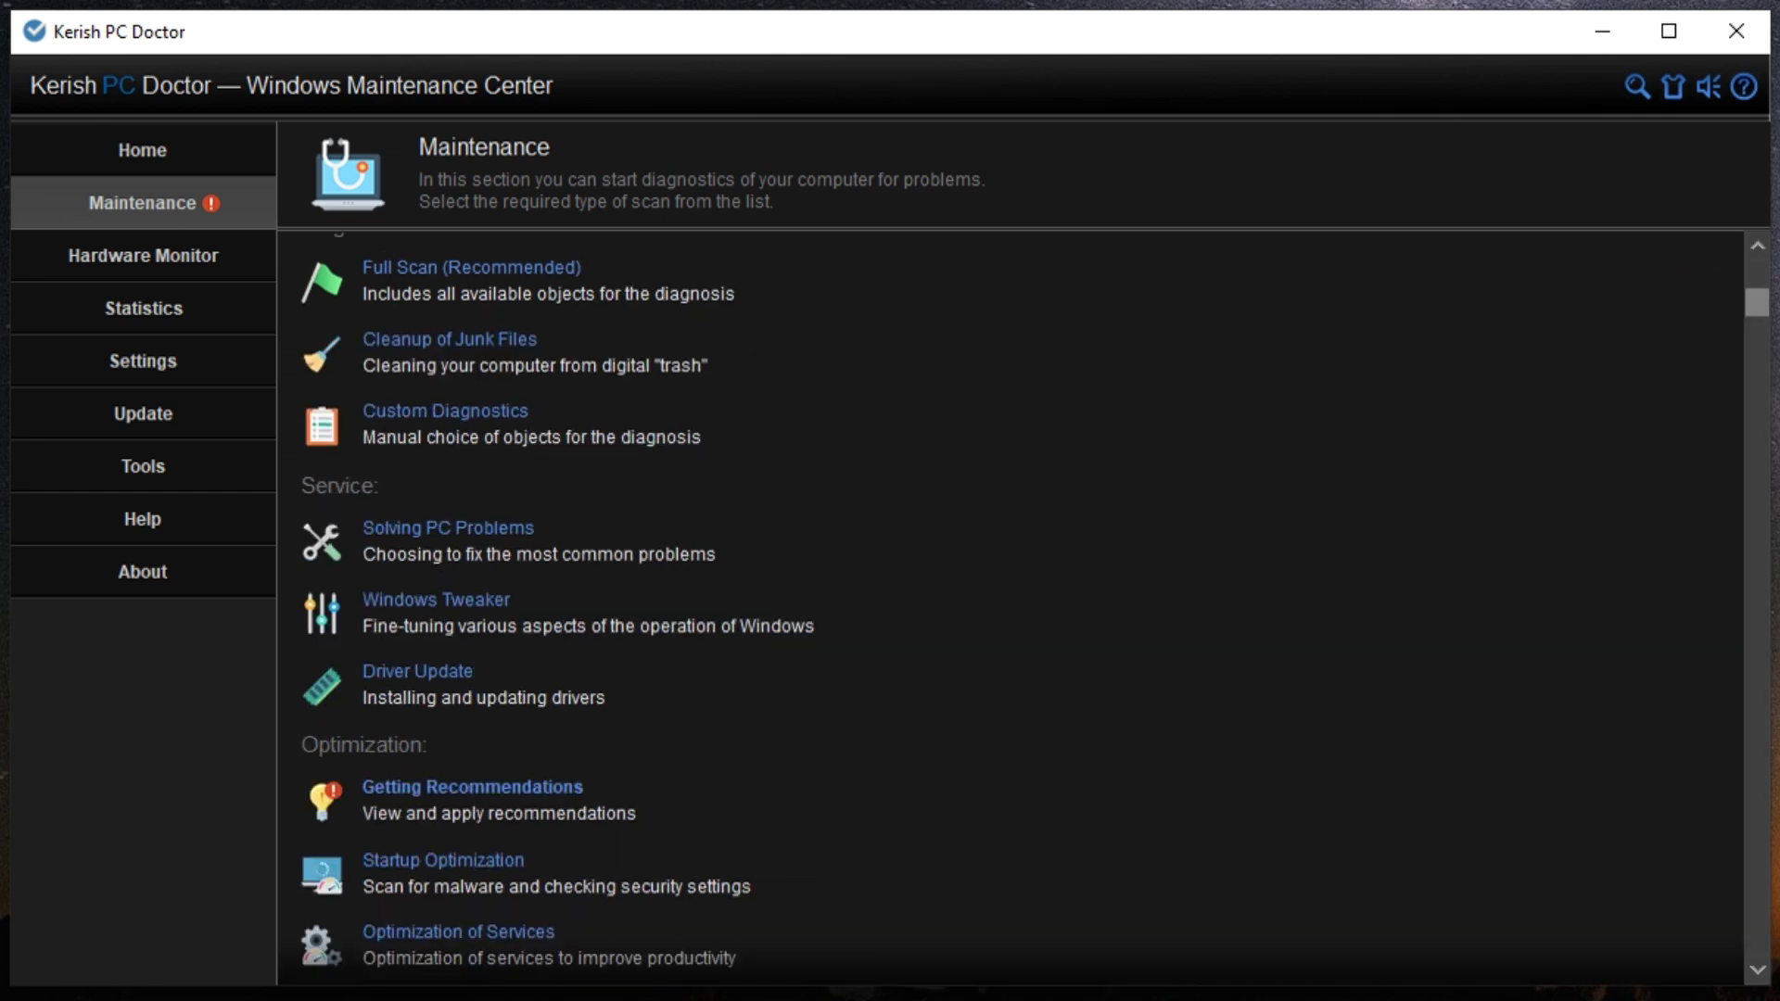
scroll(1011, 607, down, 2)
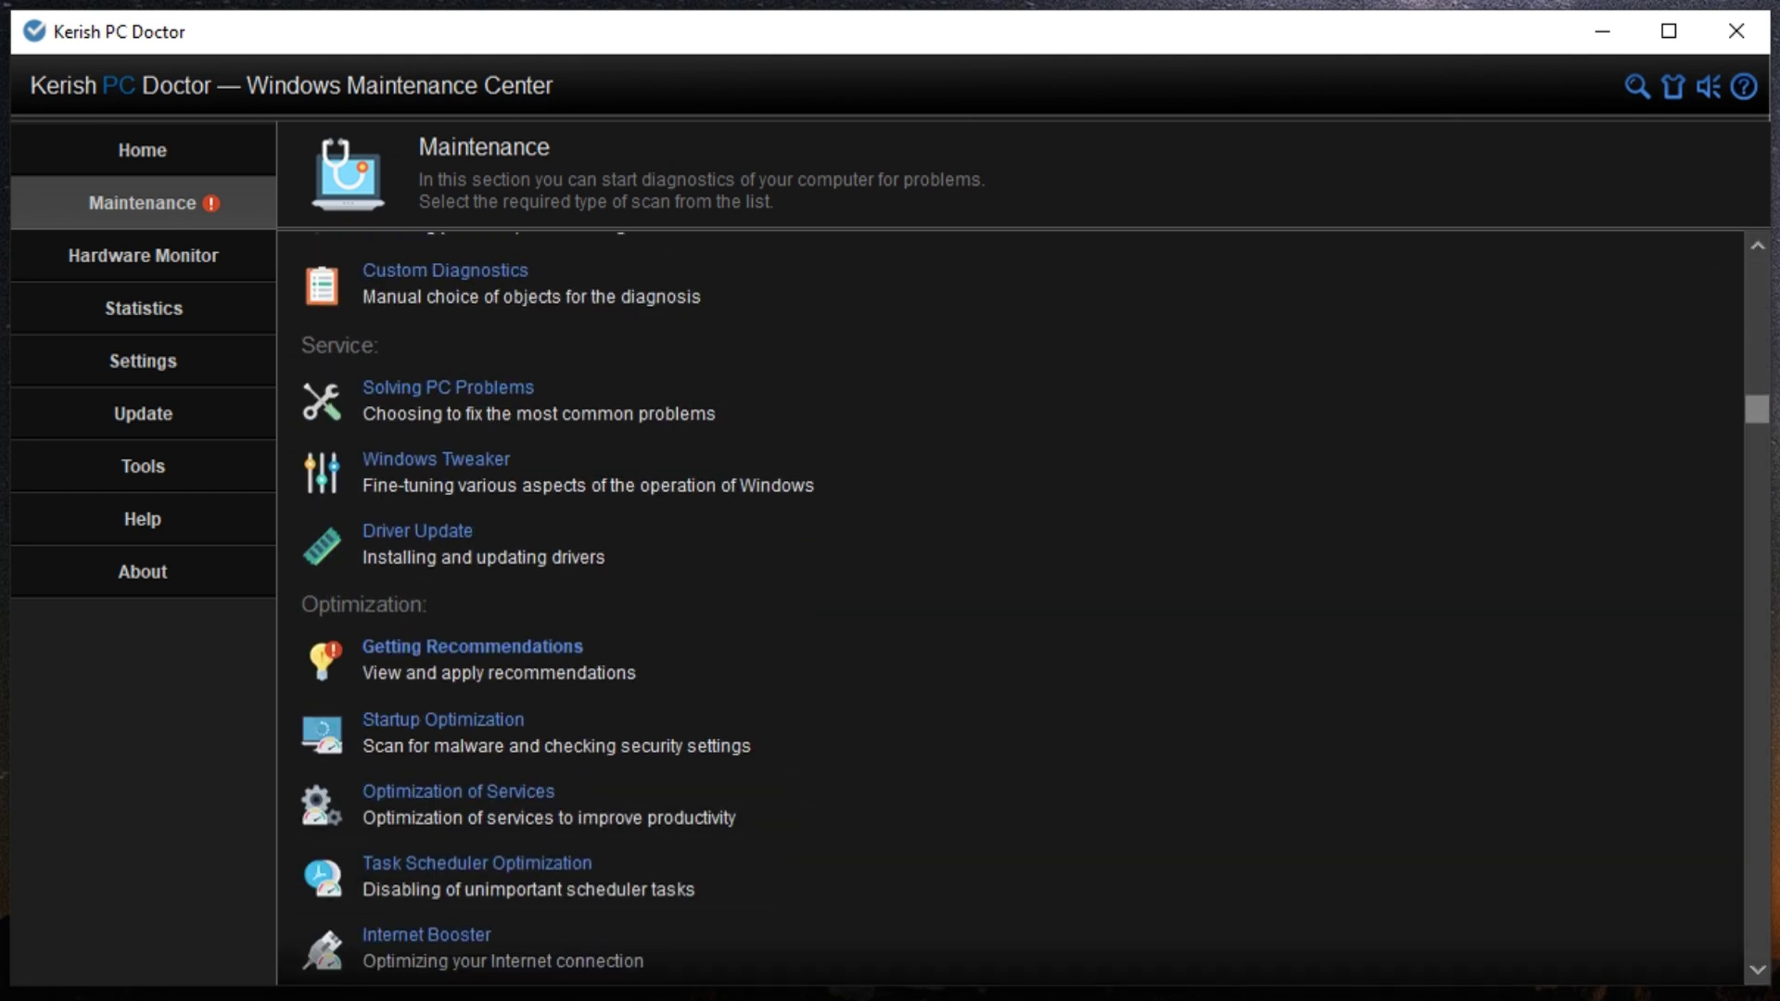
scroll(1011, 608, down, 2)
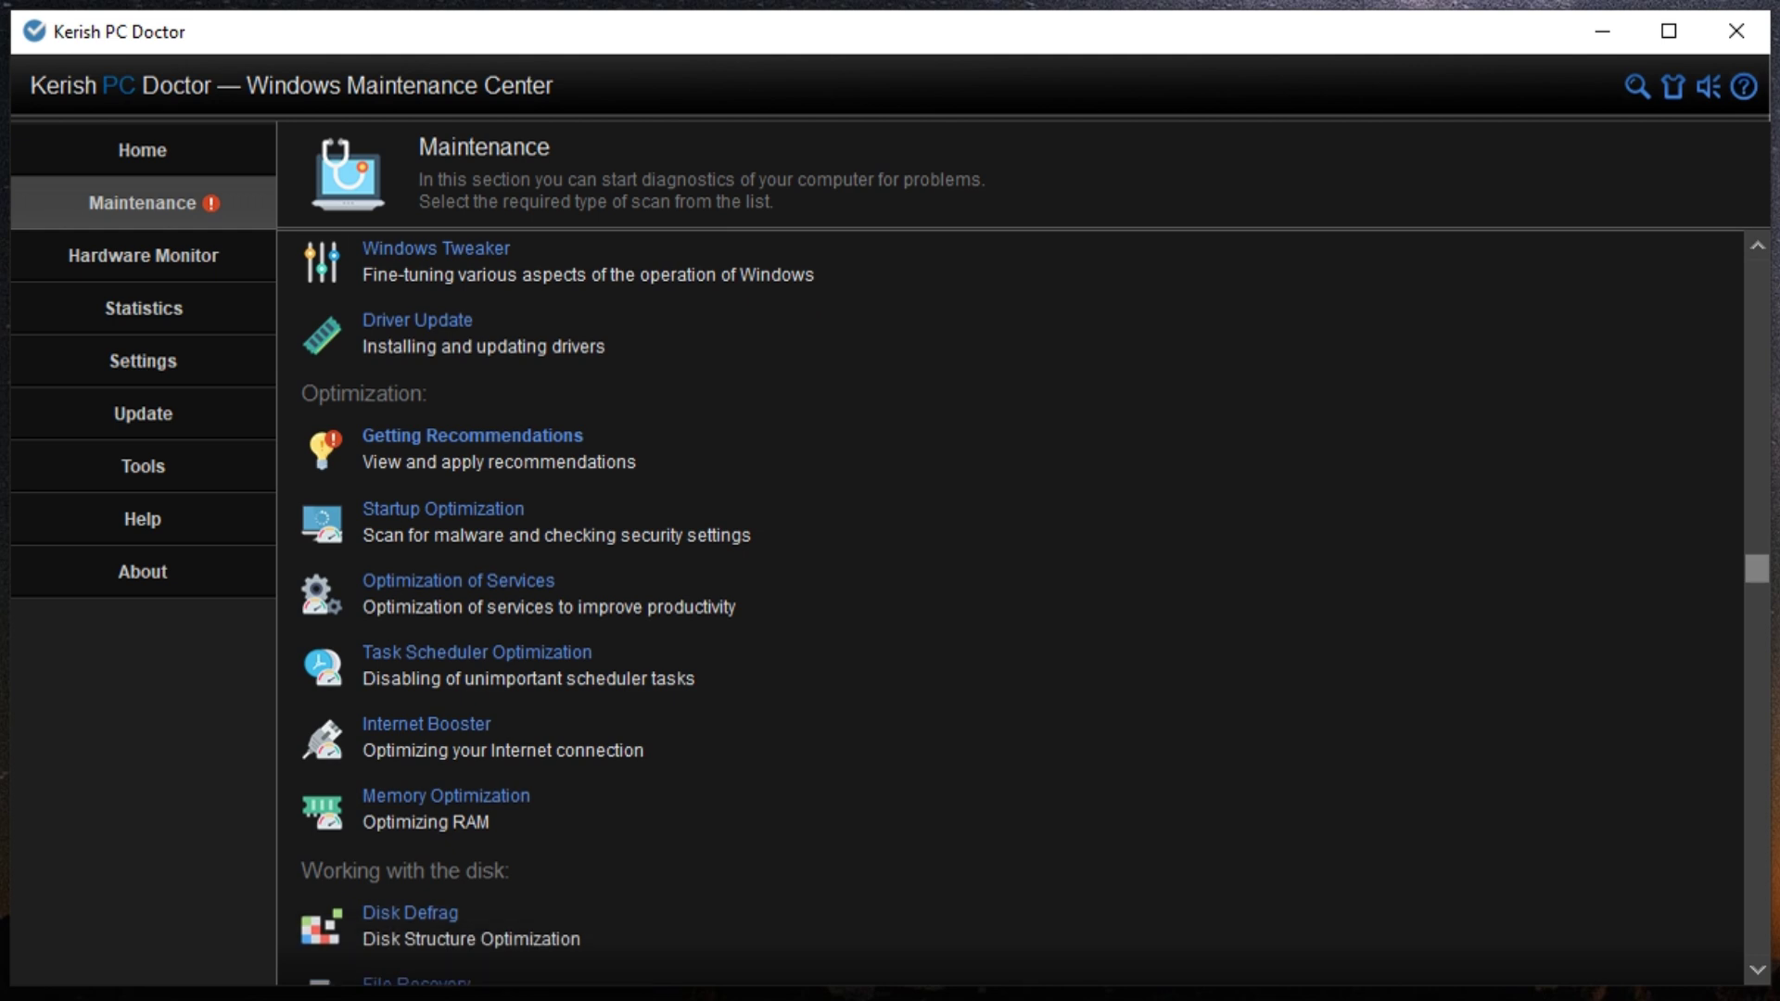
scroll(1010, 607, down, 1)
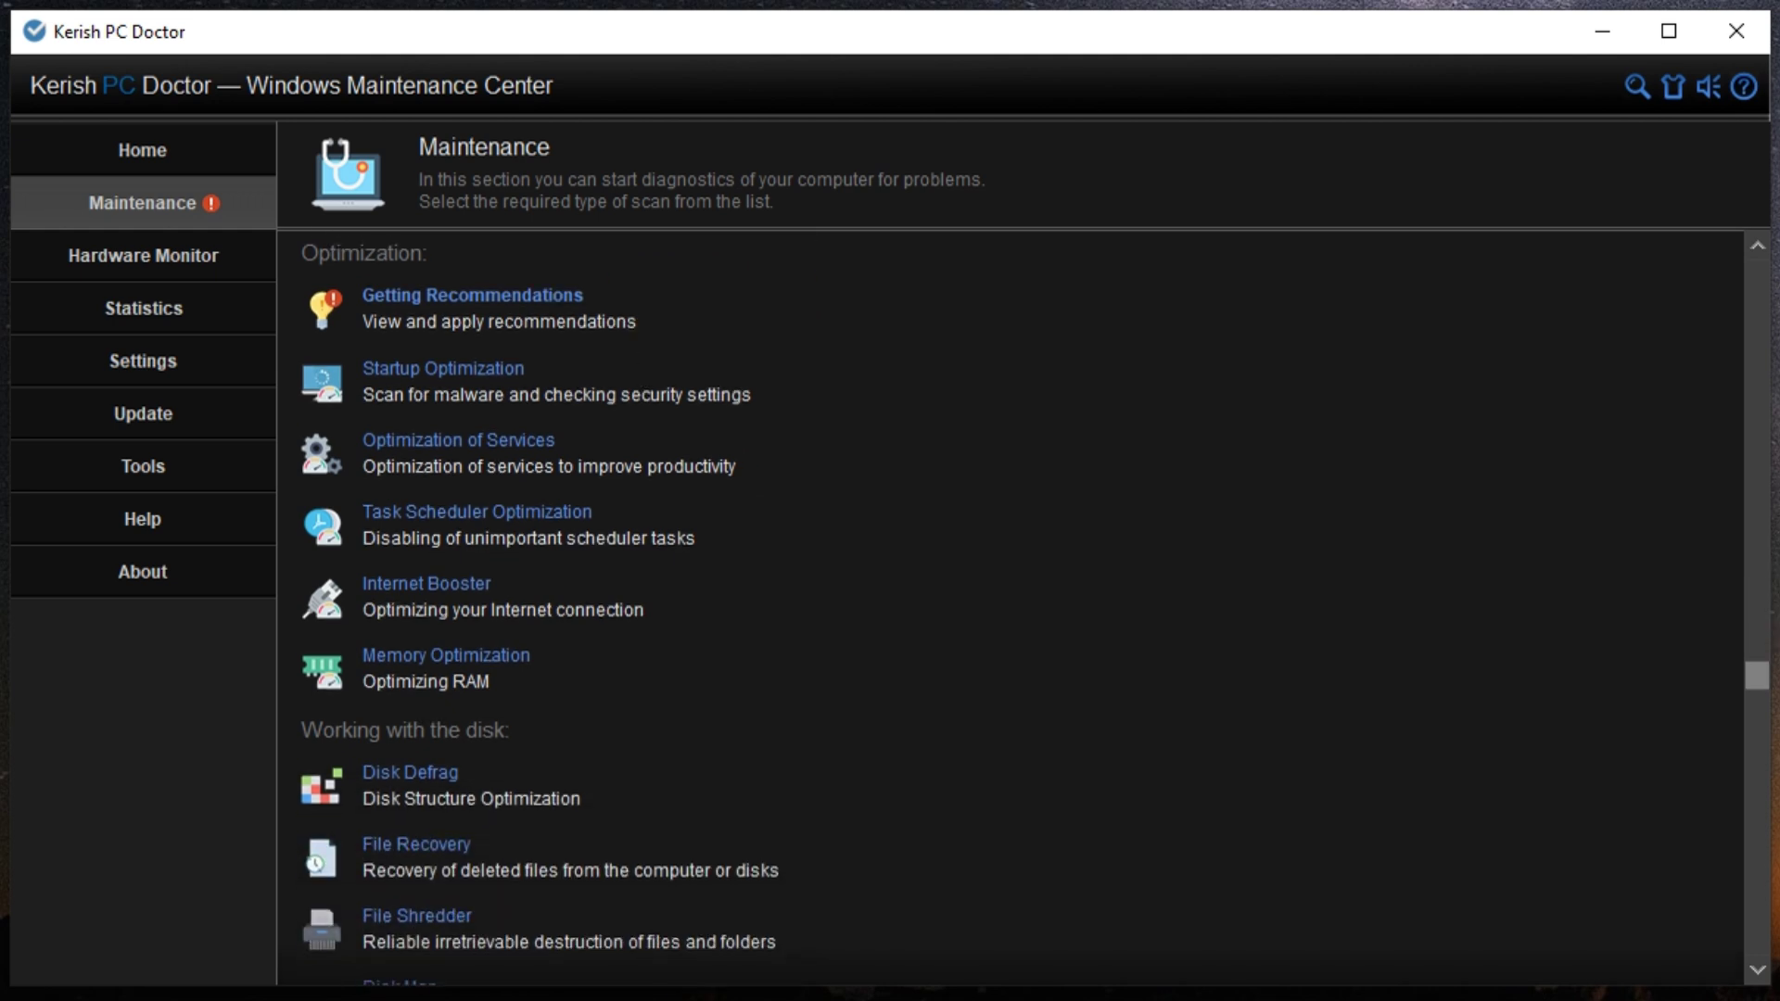
scroll(1010, 607, down, 2)
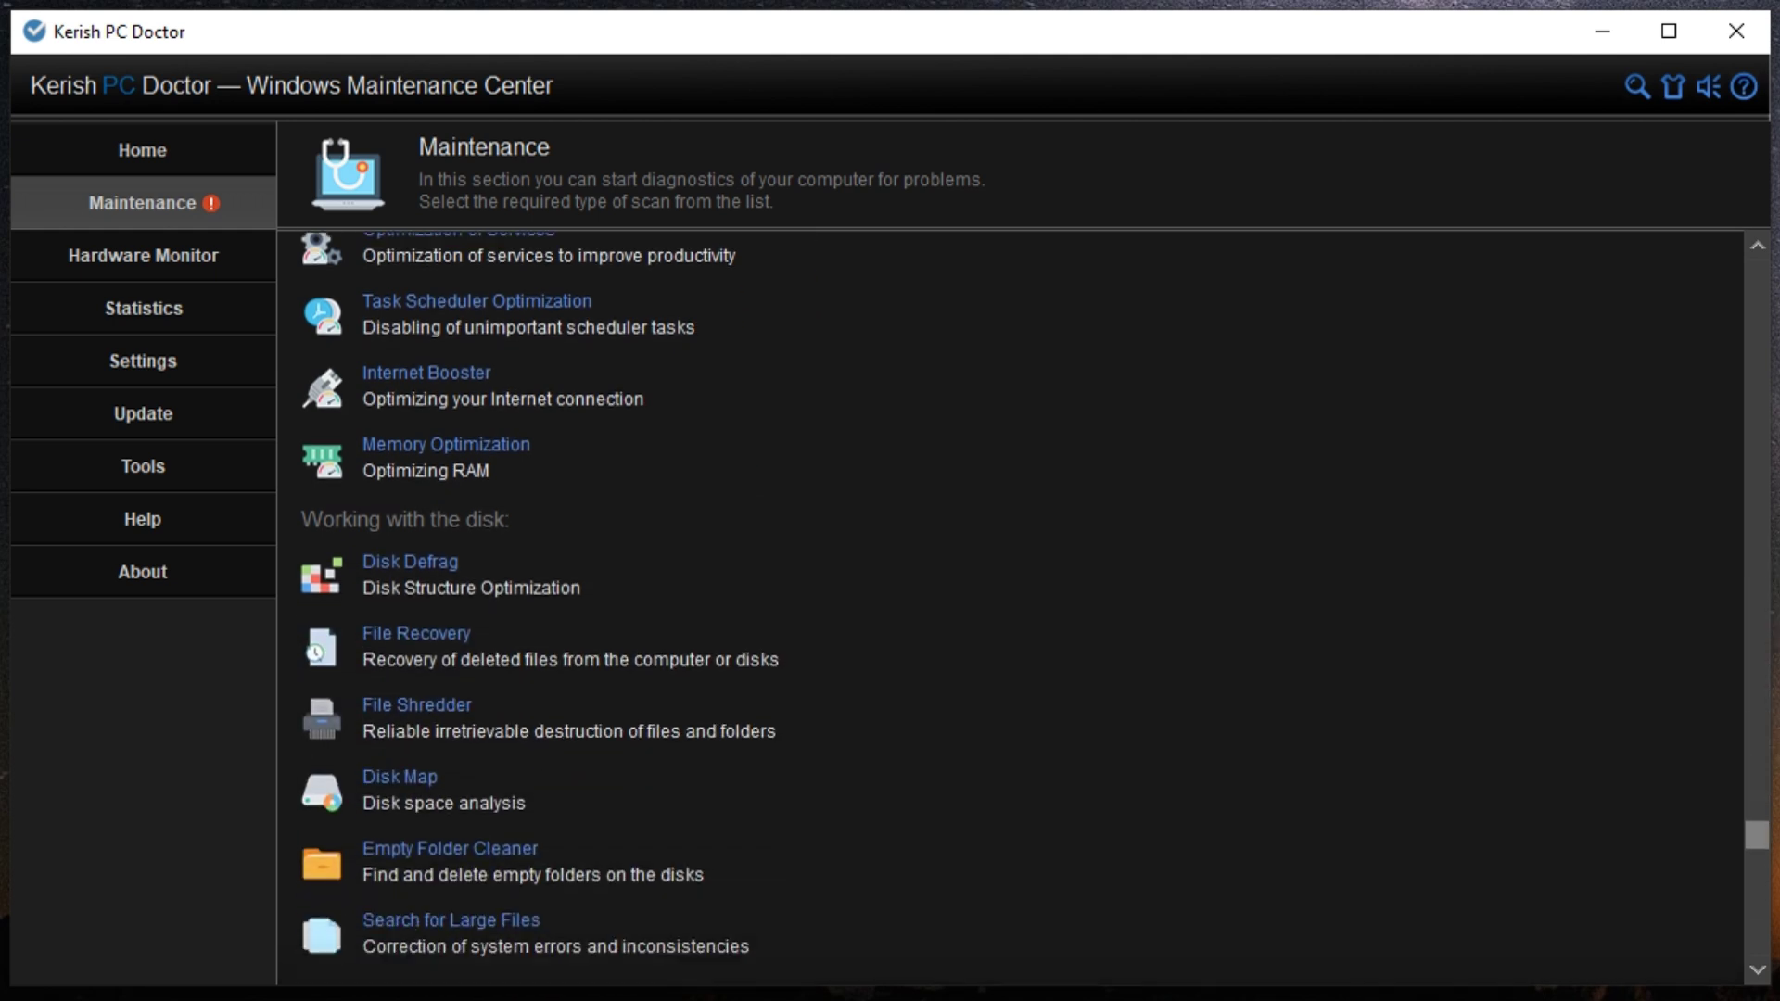
scroll(1011, 608, down, 1)
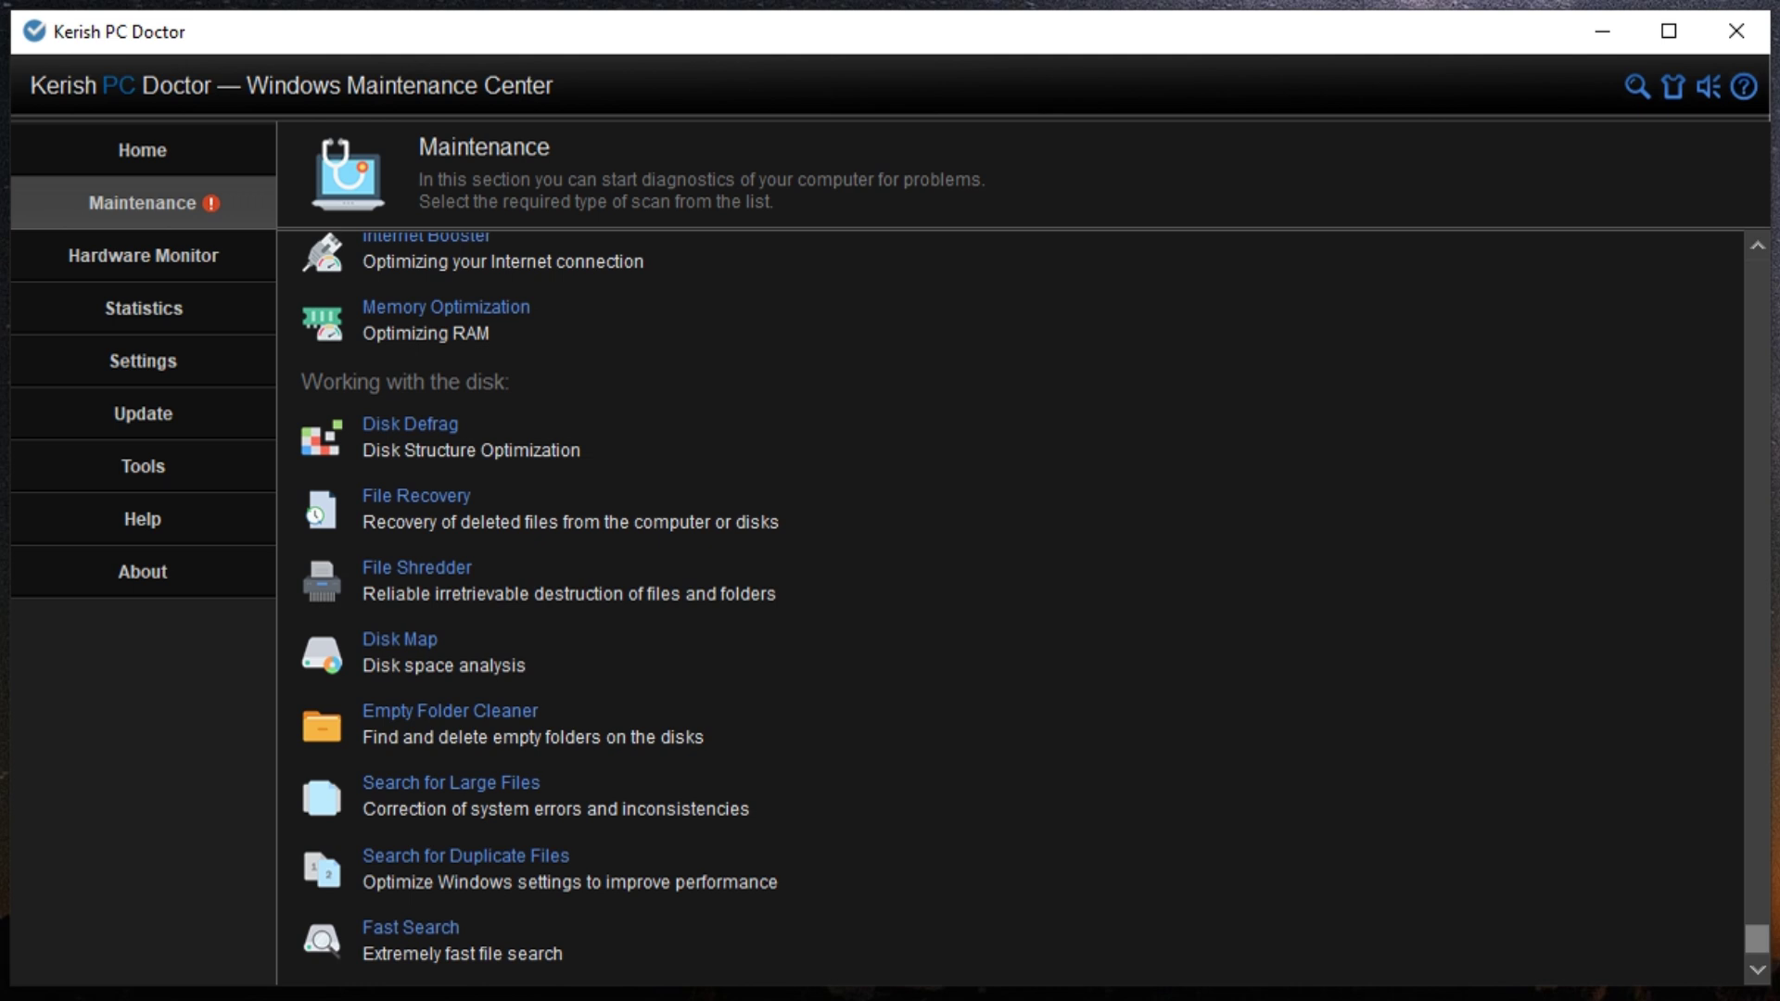
scroll(1010, 607, up, 2)
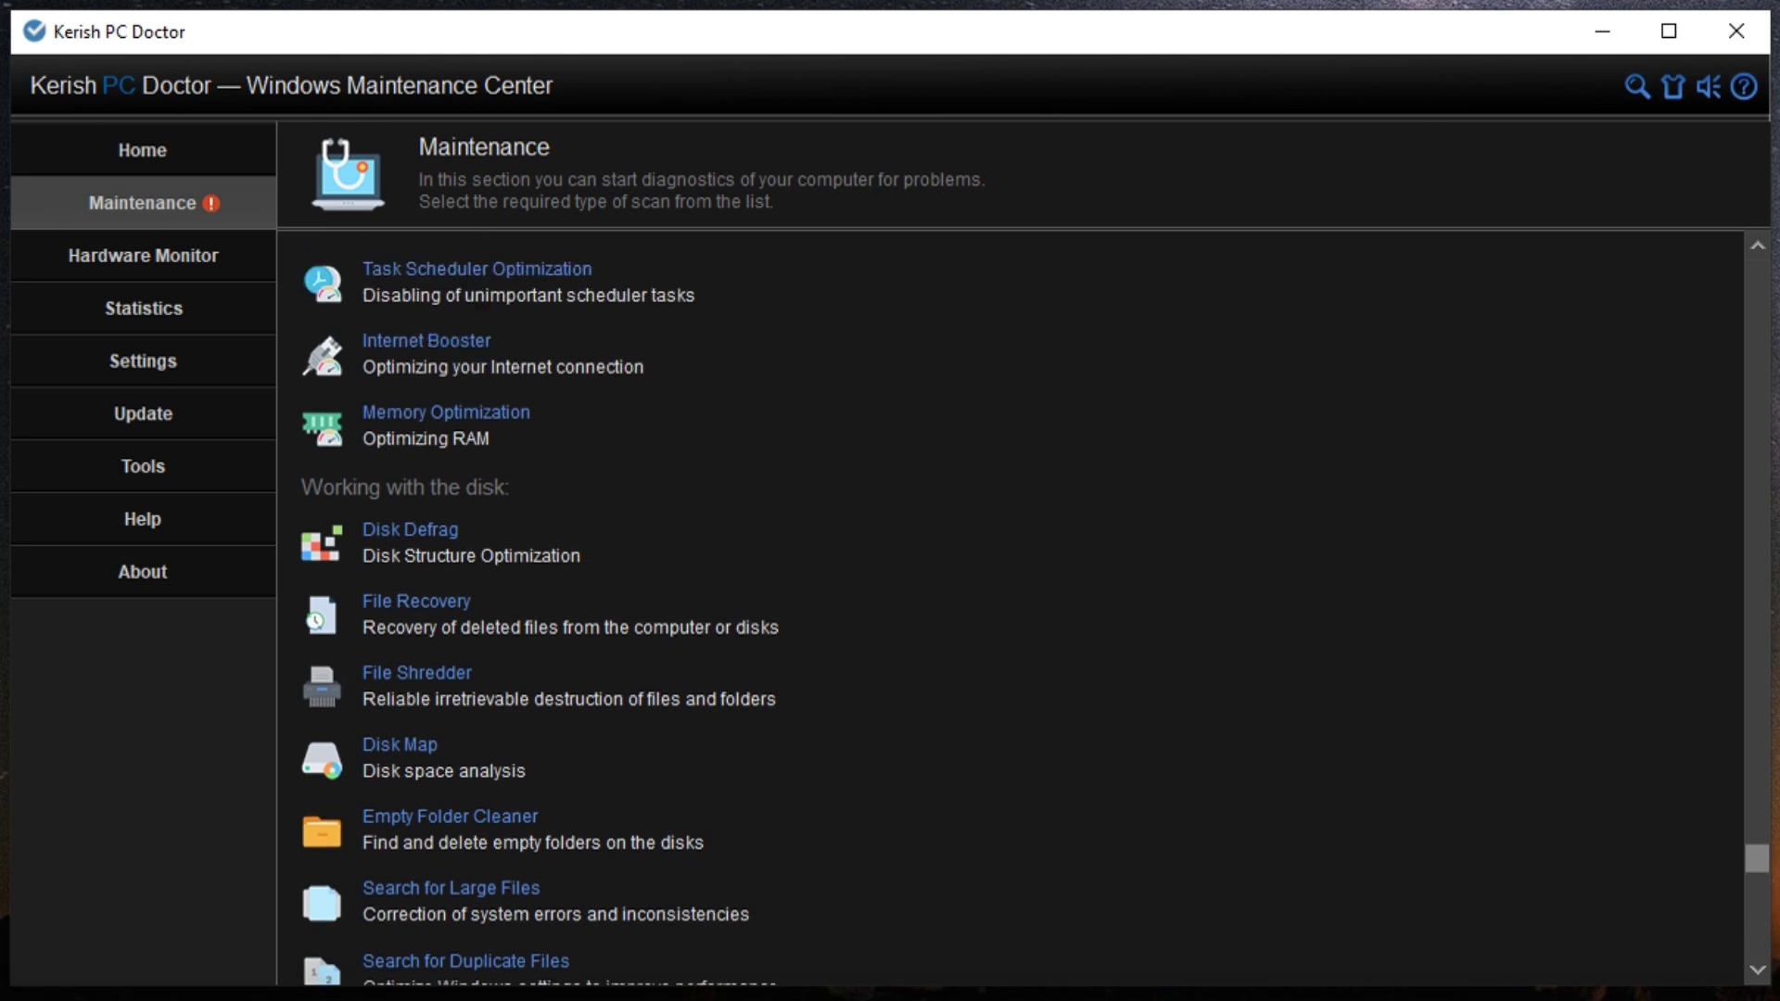
scroll(1010, 607, up, 2)
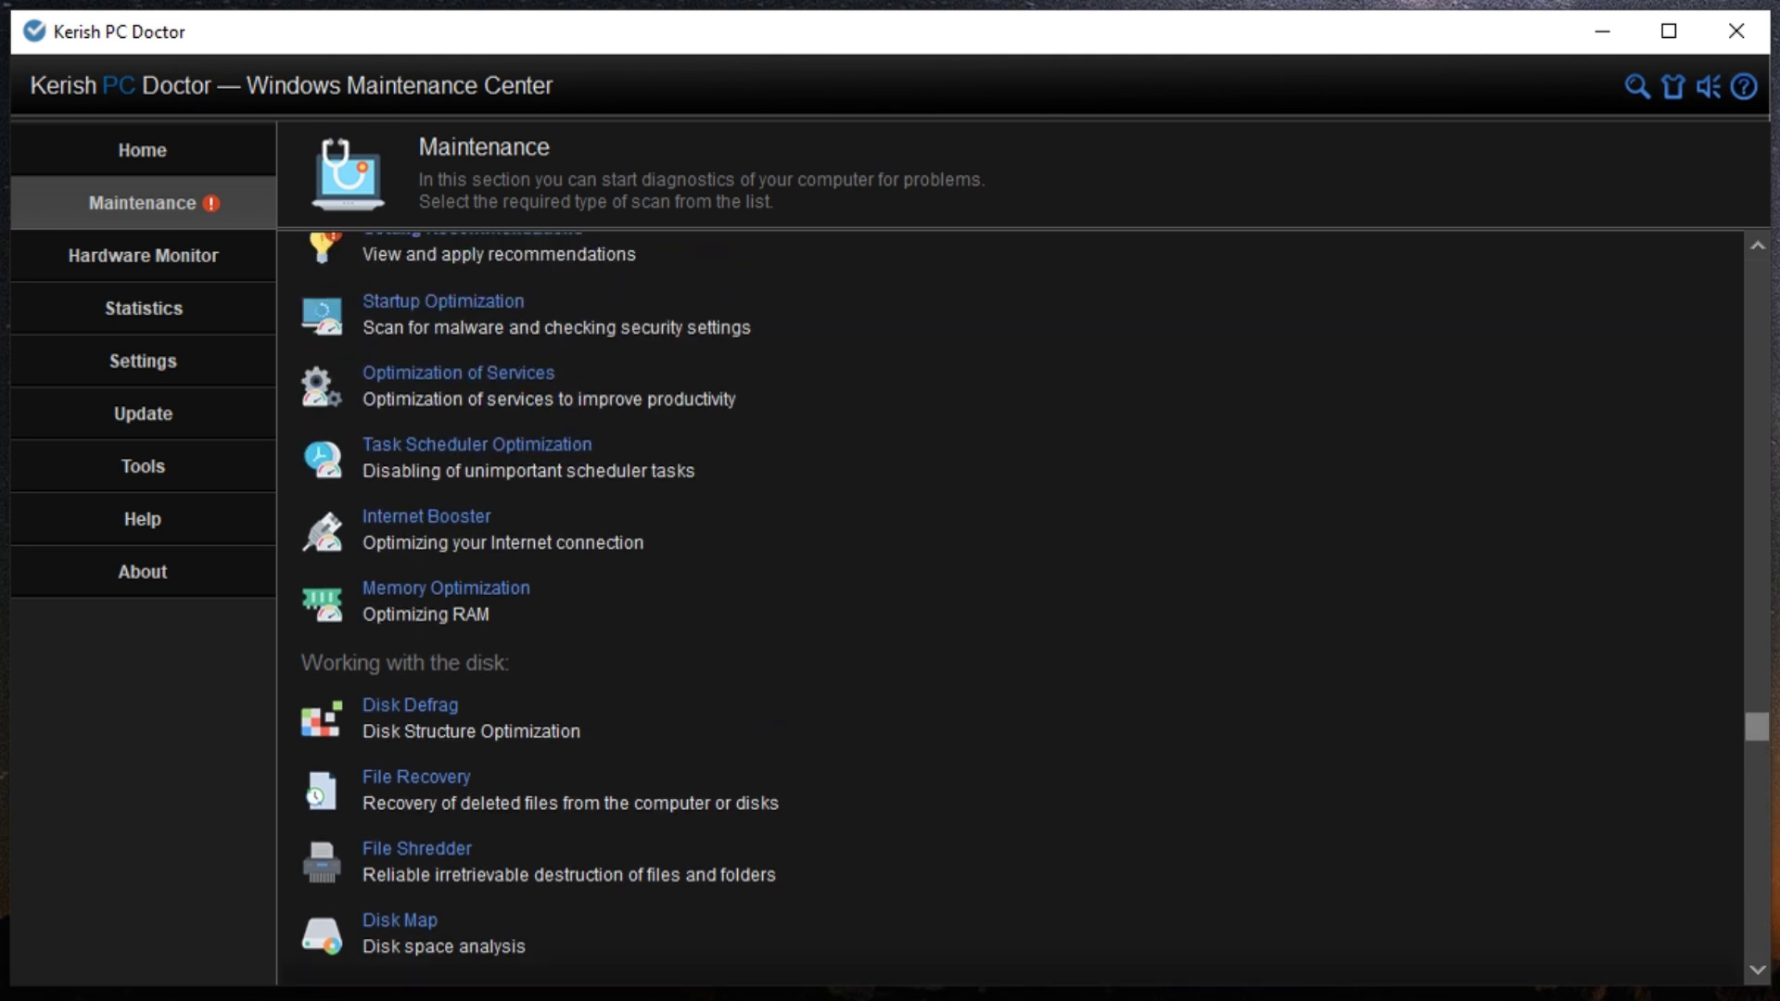
scroll(1010, 607, up, 3)
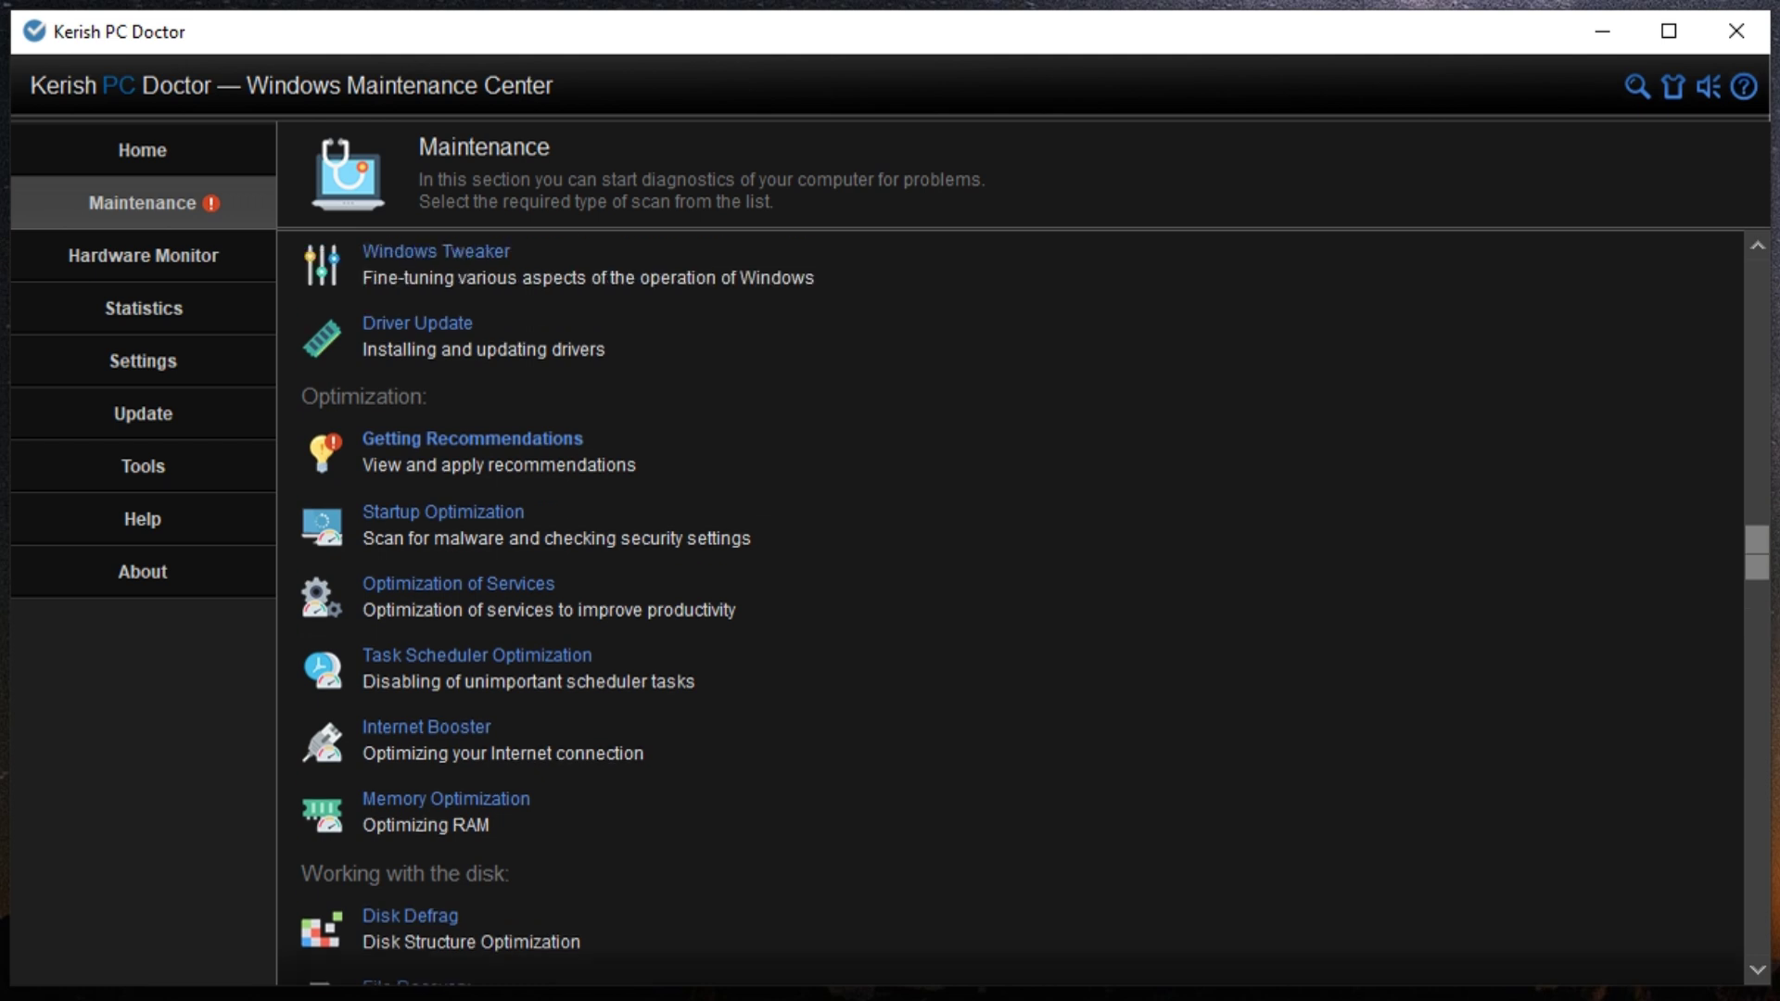
scroll(1011, 607, up, 2)
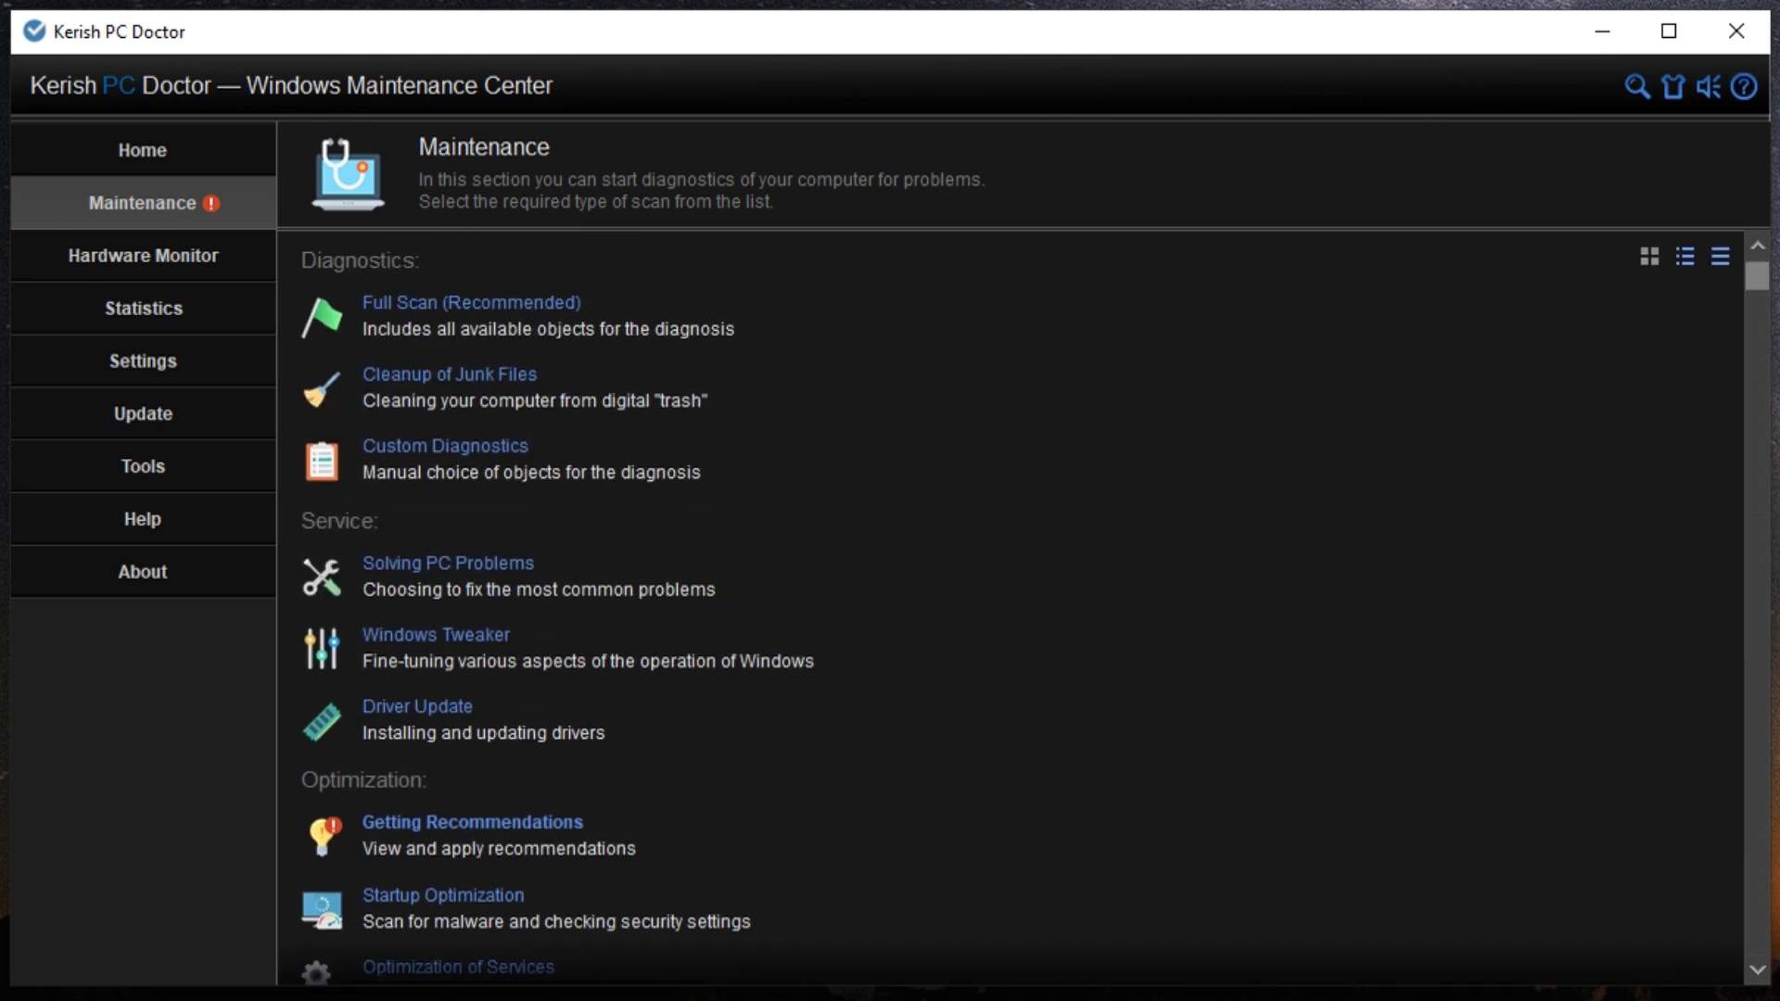
Examine the Maintenance entries in the compact single-line list layout and restore the tile layout
click(1720, 257)
scroll(1011, 607, down, 2)
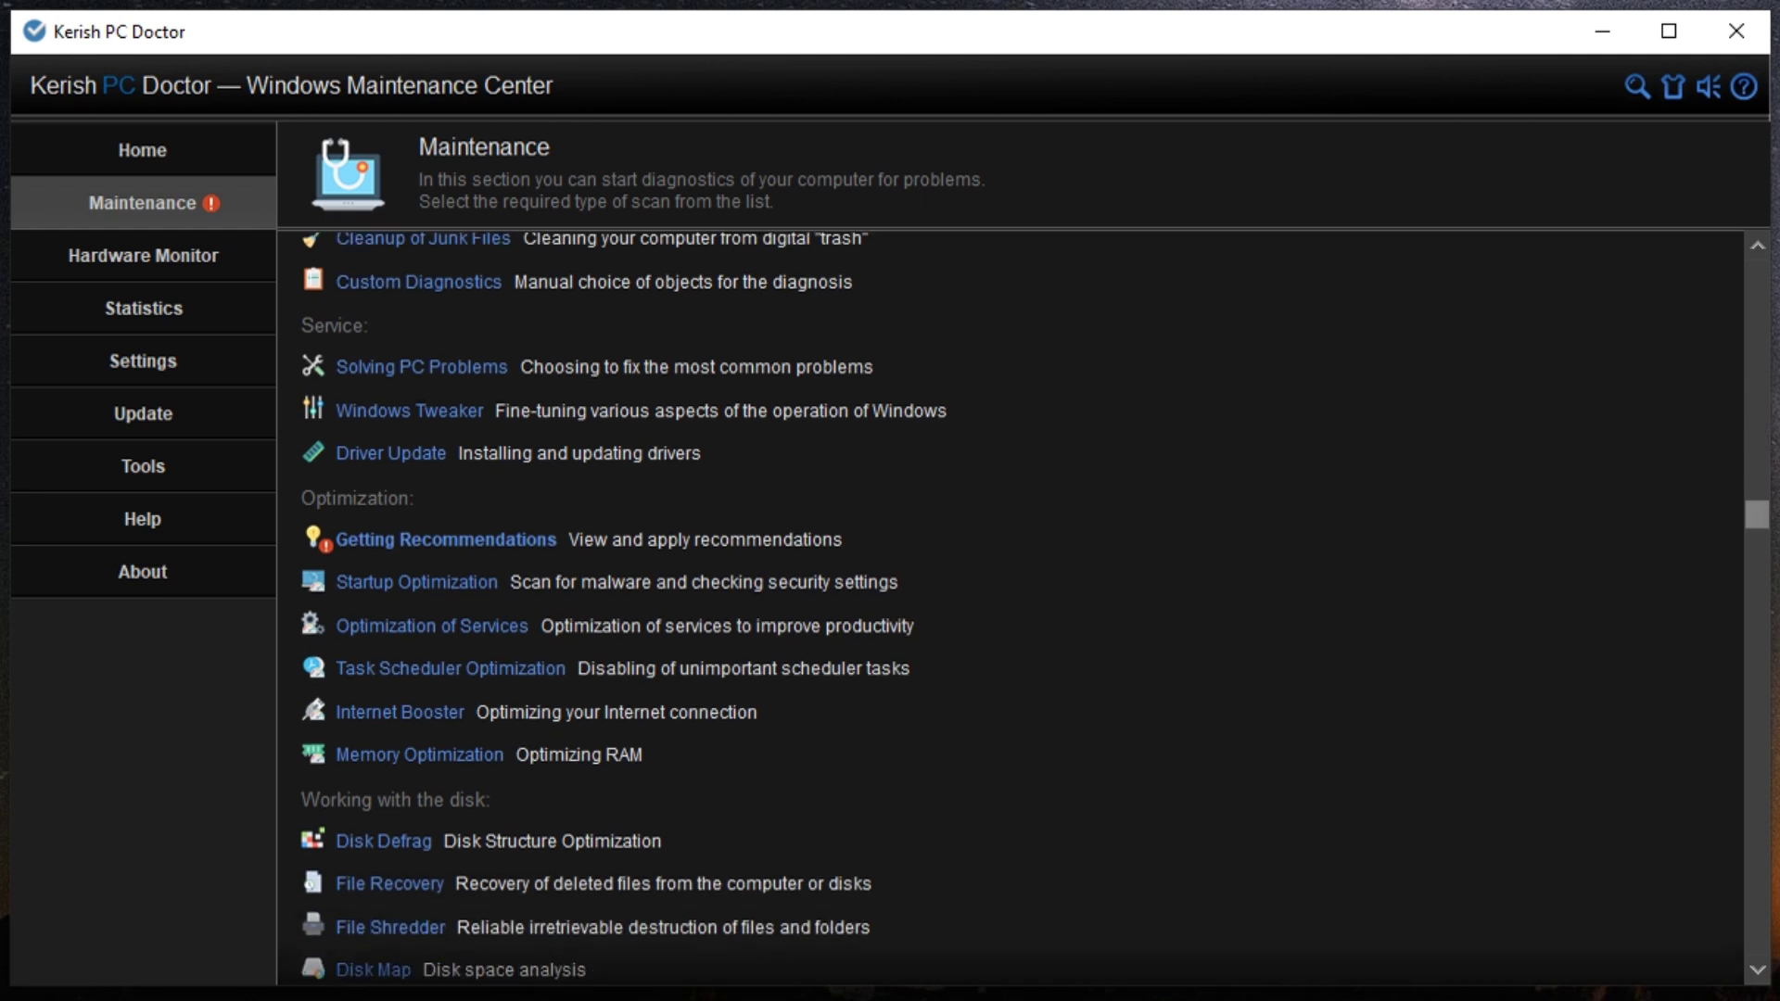
scroll(1010, 607, down, 3)
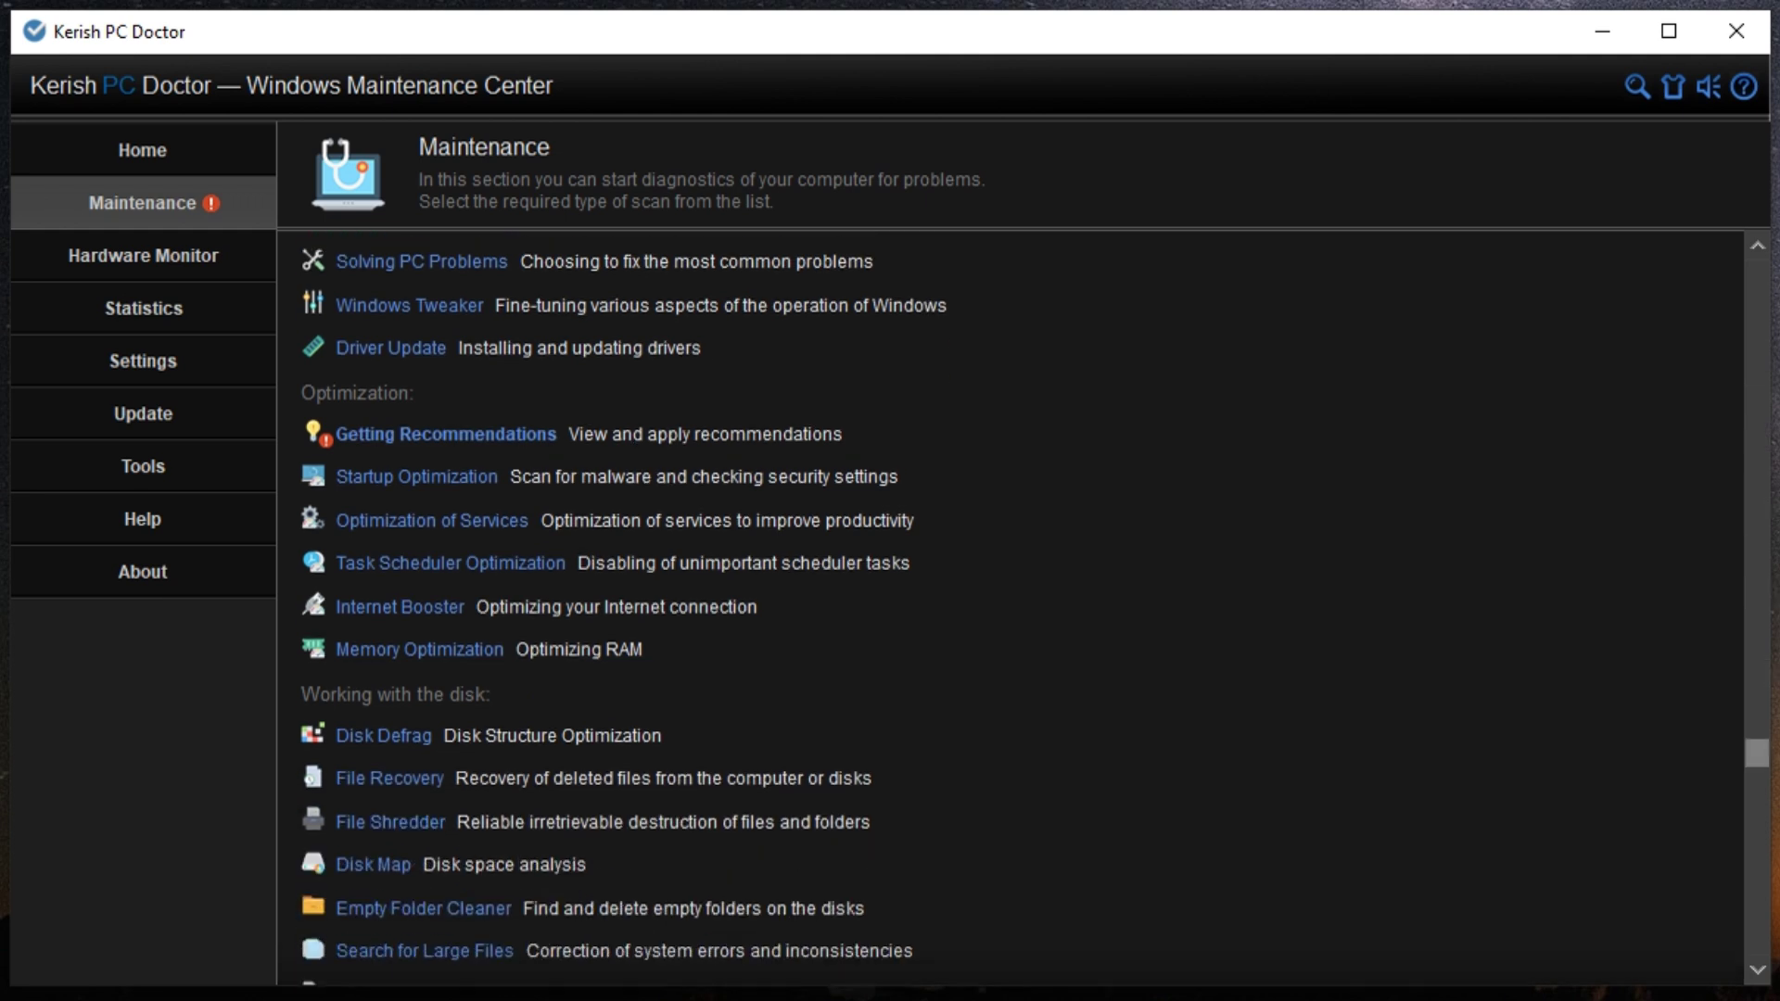
scroll(1020, 607, down, 1)
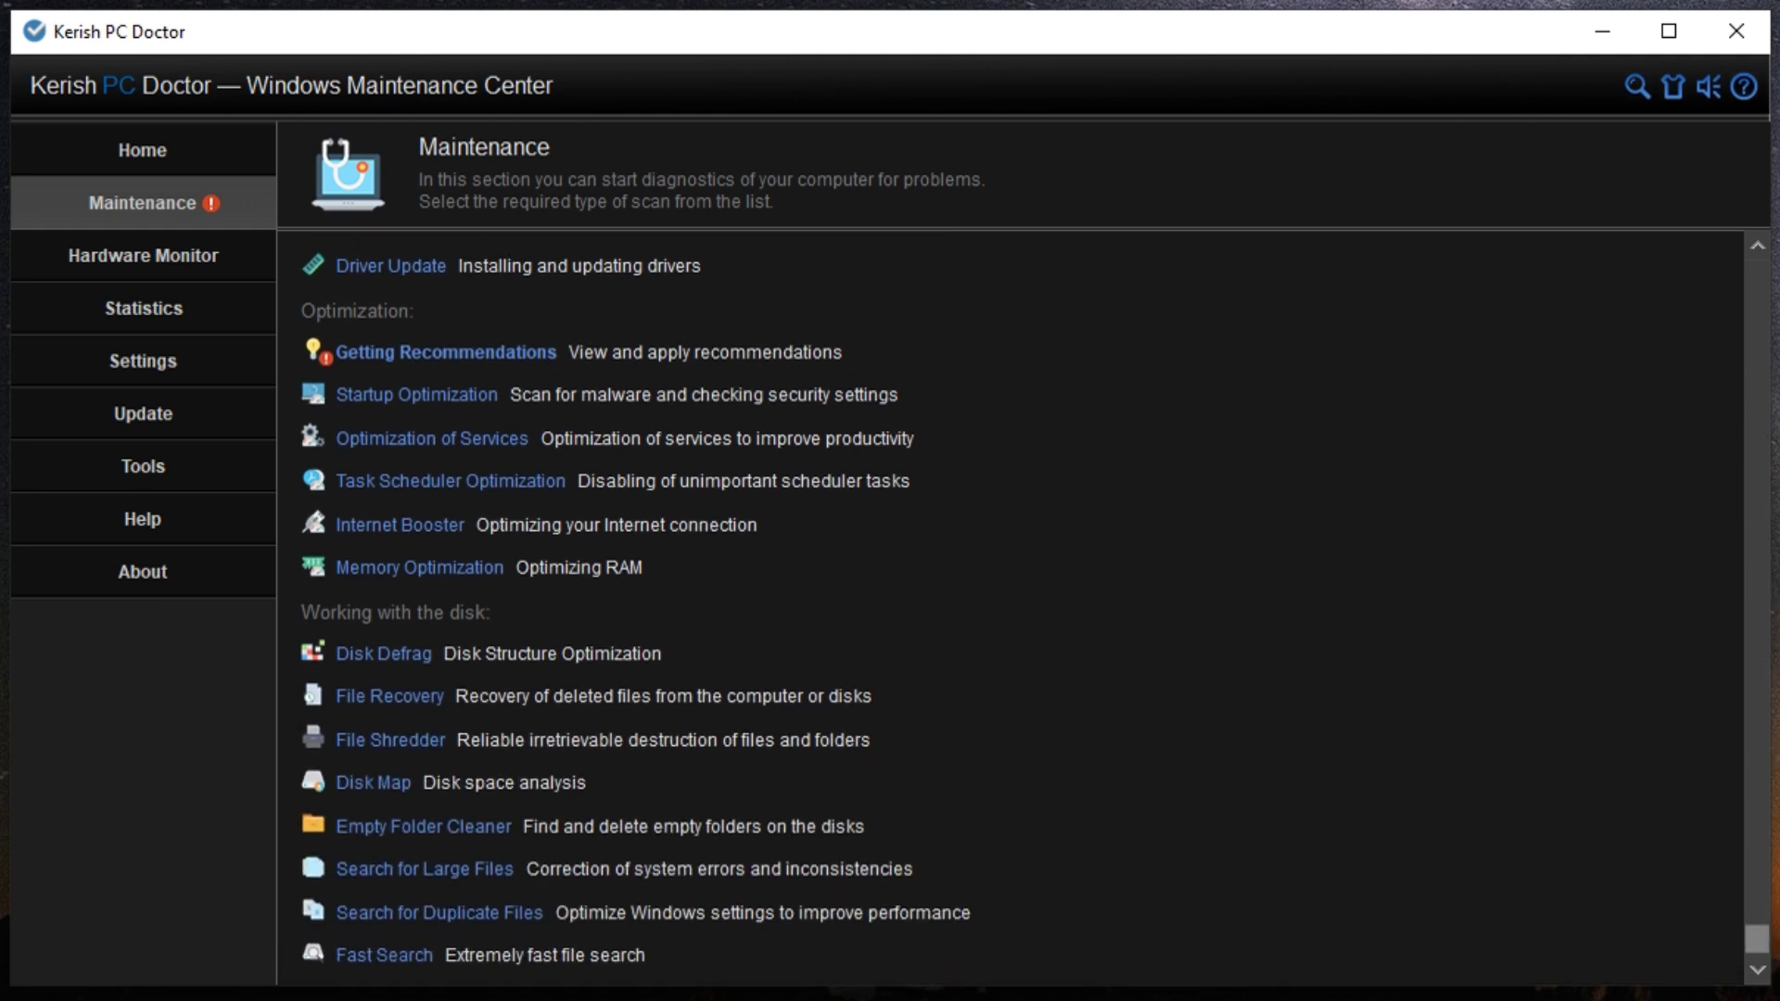
scroll(1020, 607, up, 3)
scroll(1020, 607, up, 4)
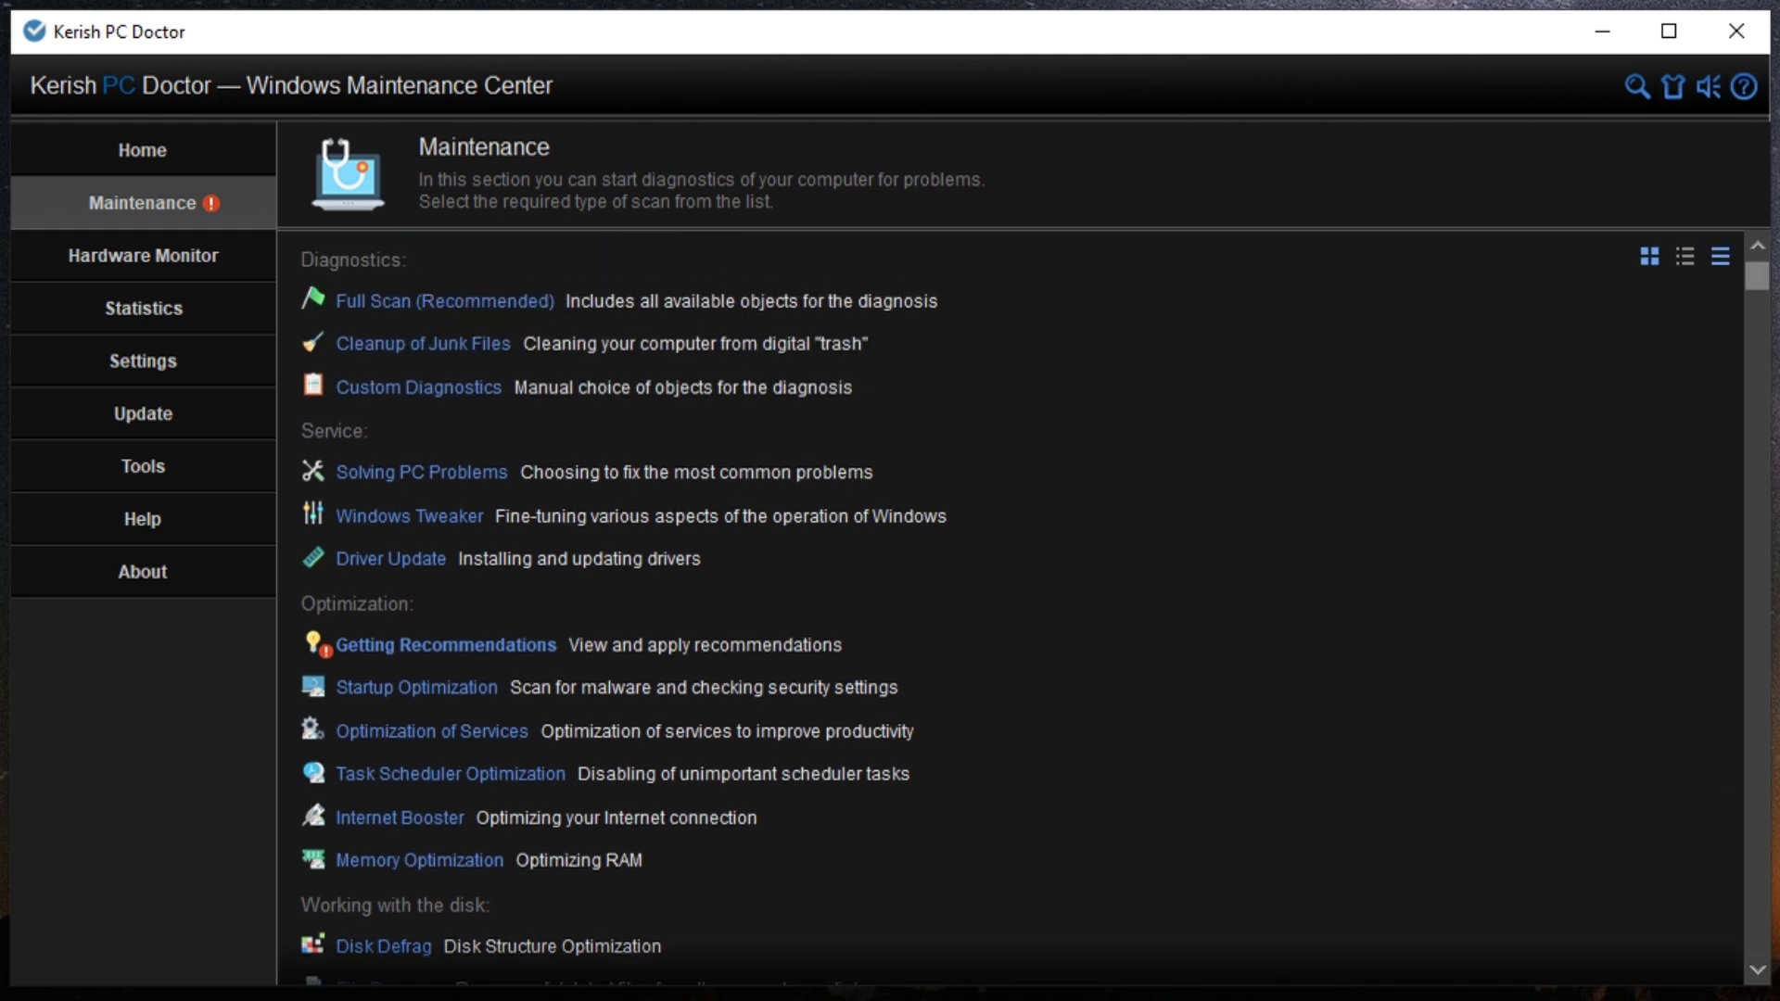
click(1649, 256)
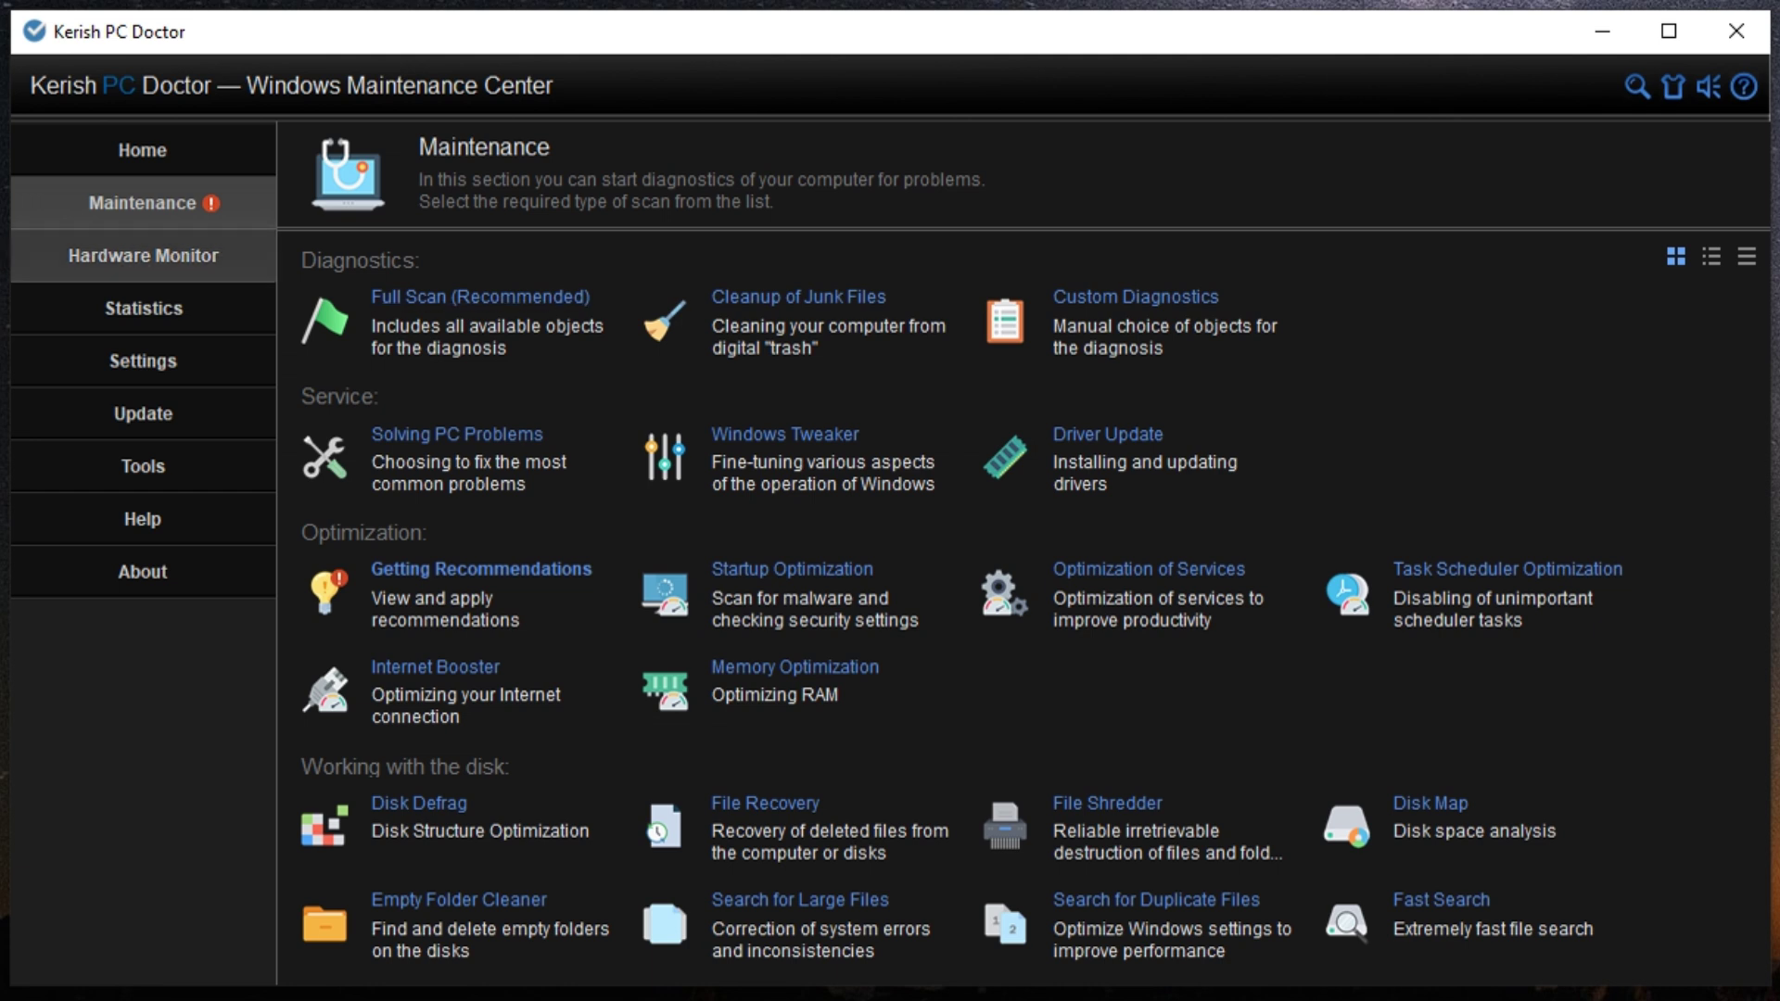
View the Hardware Monitor section and read back through the earlier events in the Statistics log
click(143, 254)
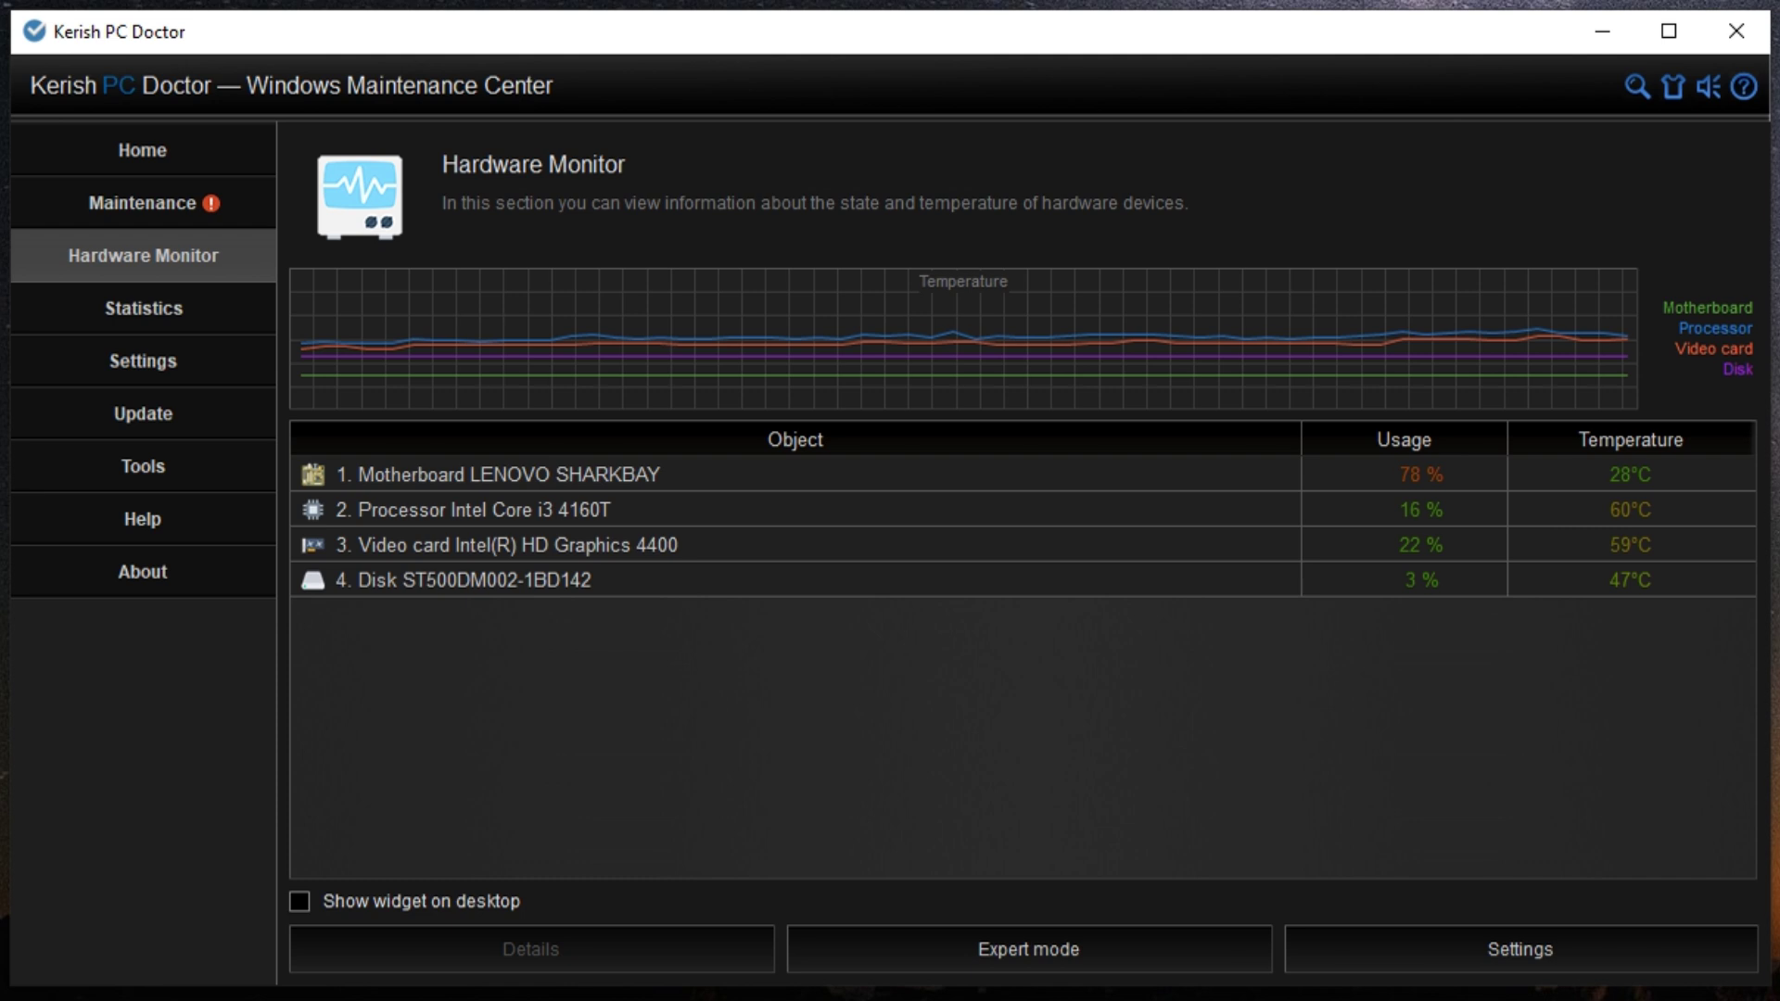
click(144, 308)
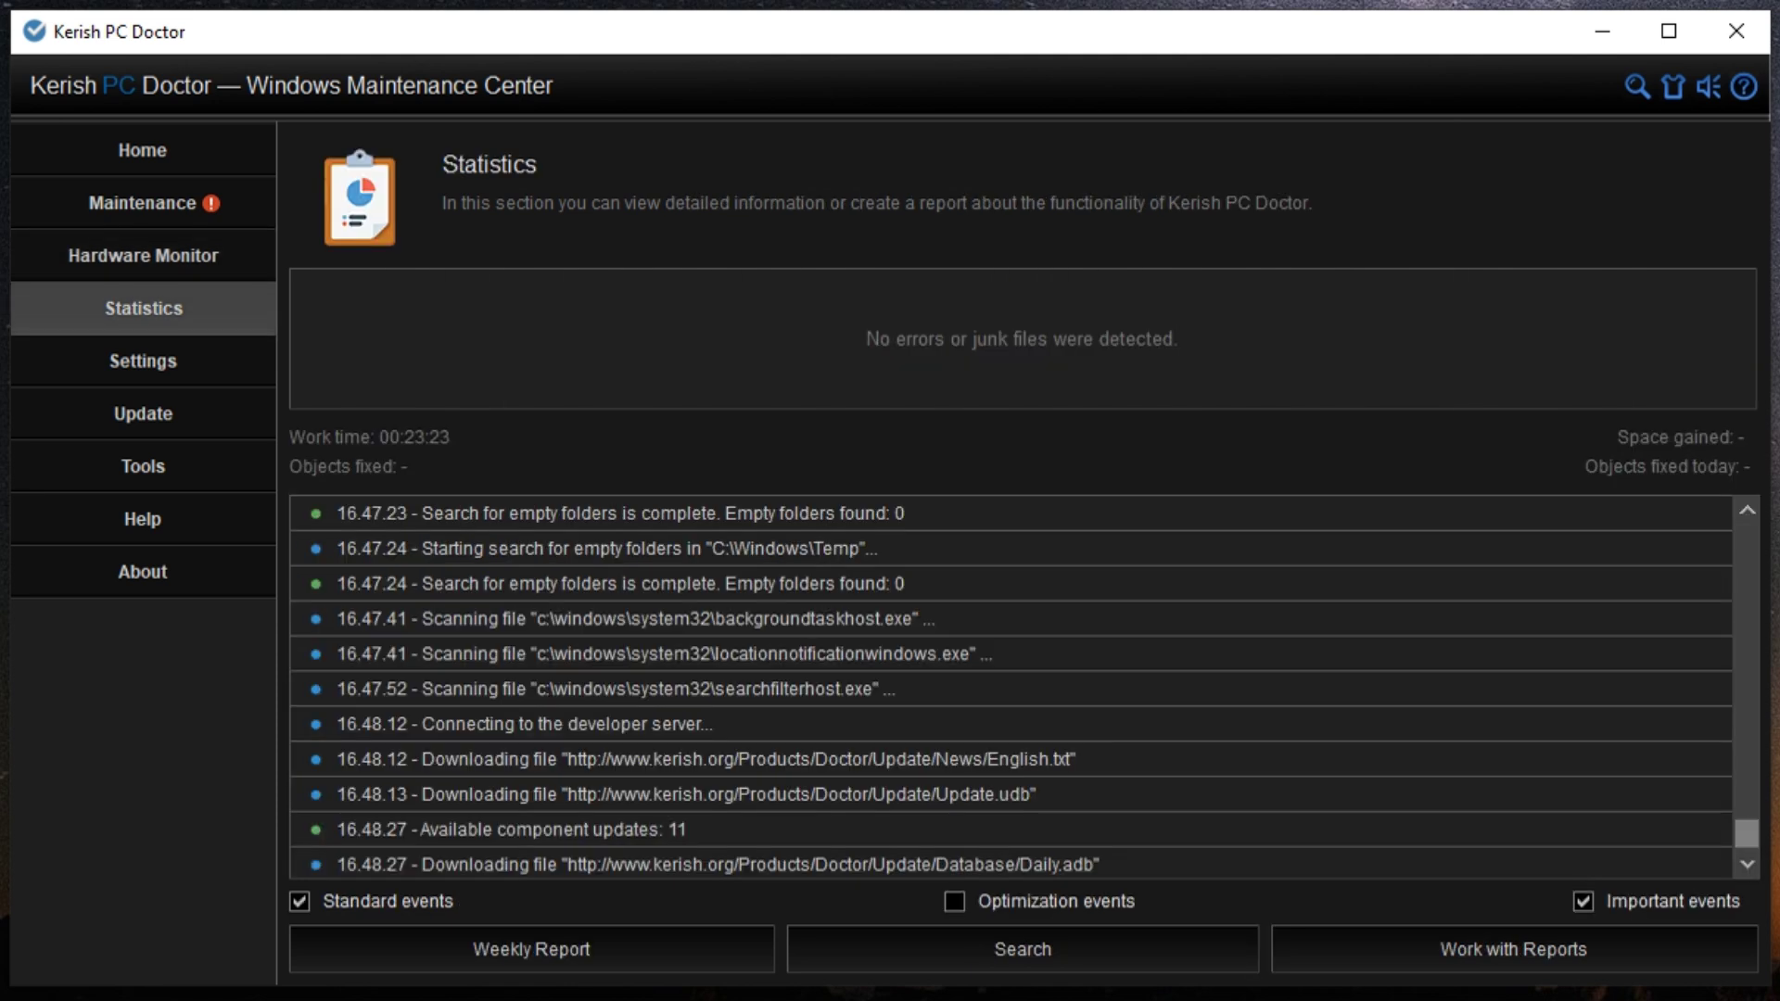
scroll(1010, 688, up, 8)
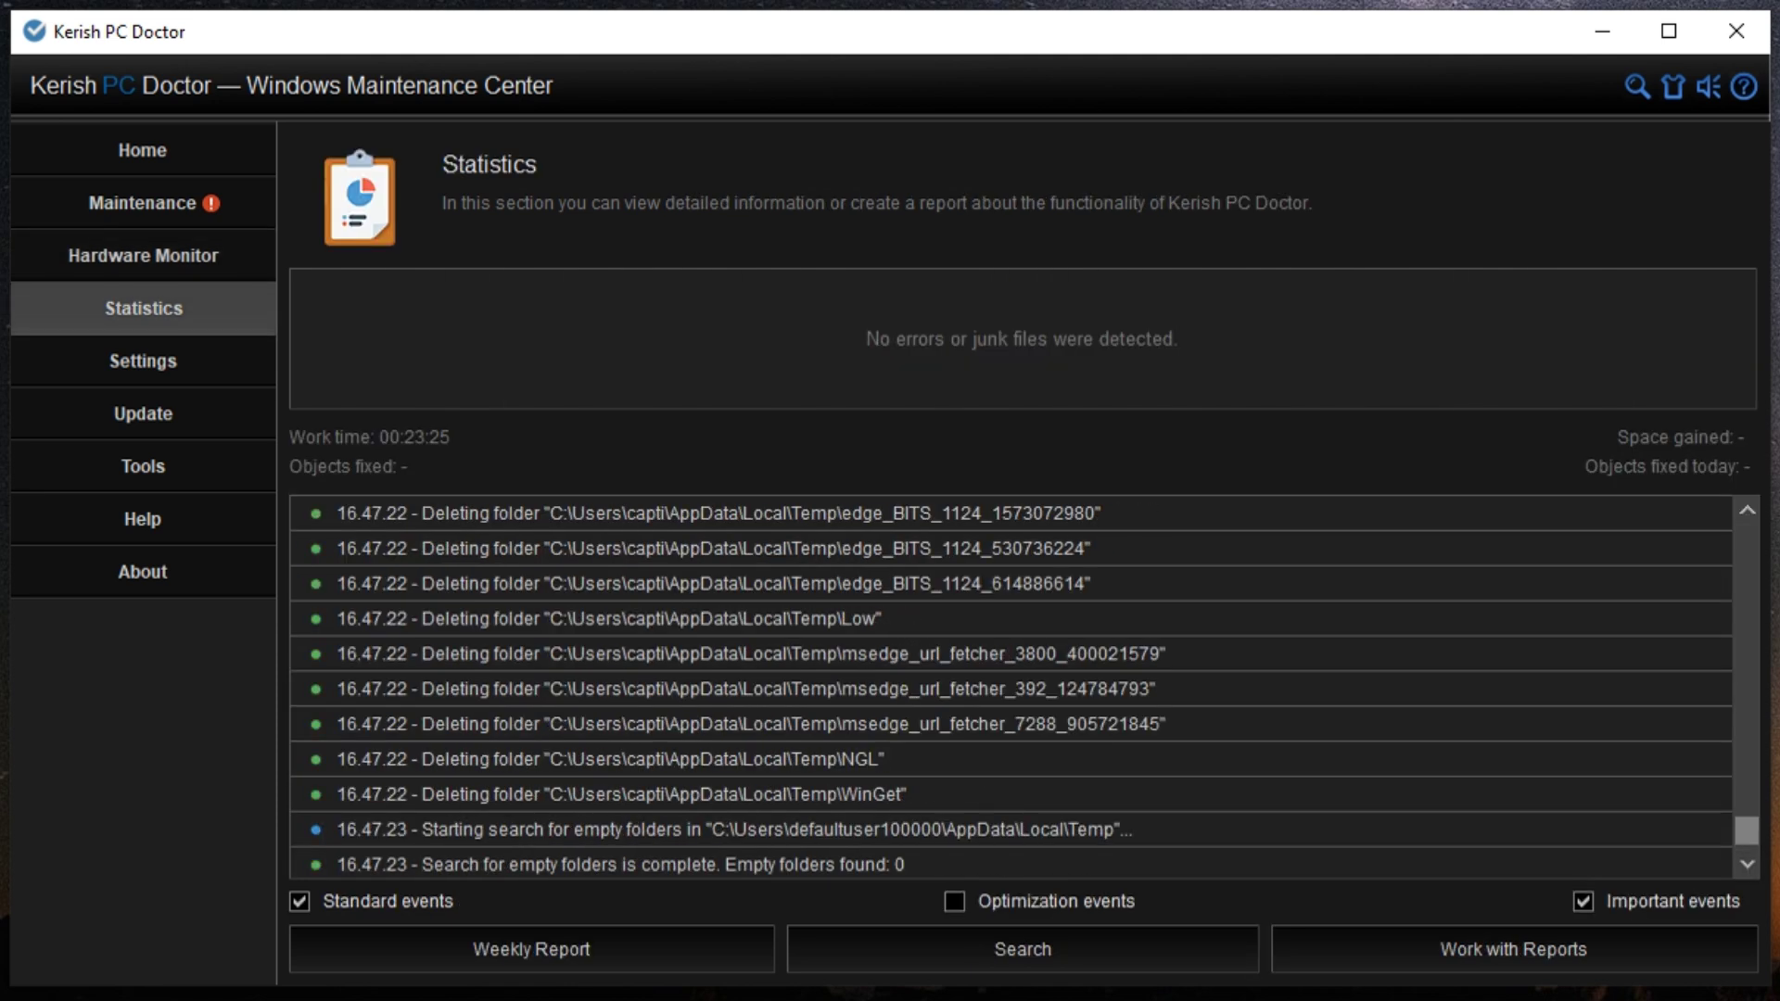
scroll(1010, 688, up, 5)
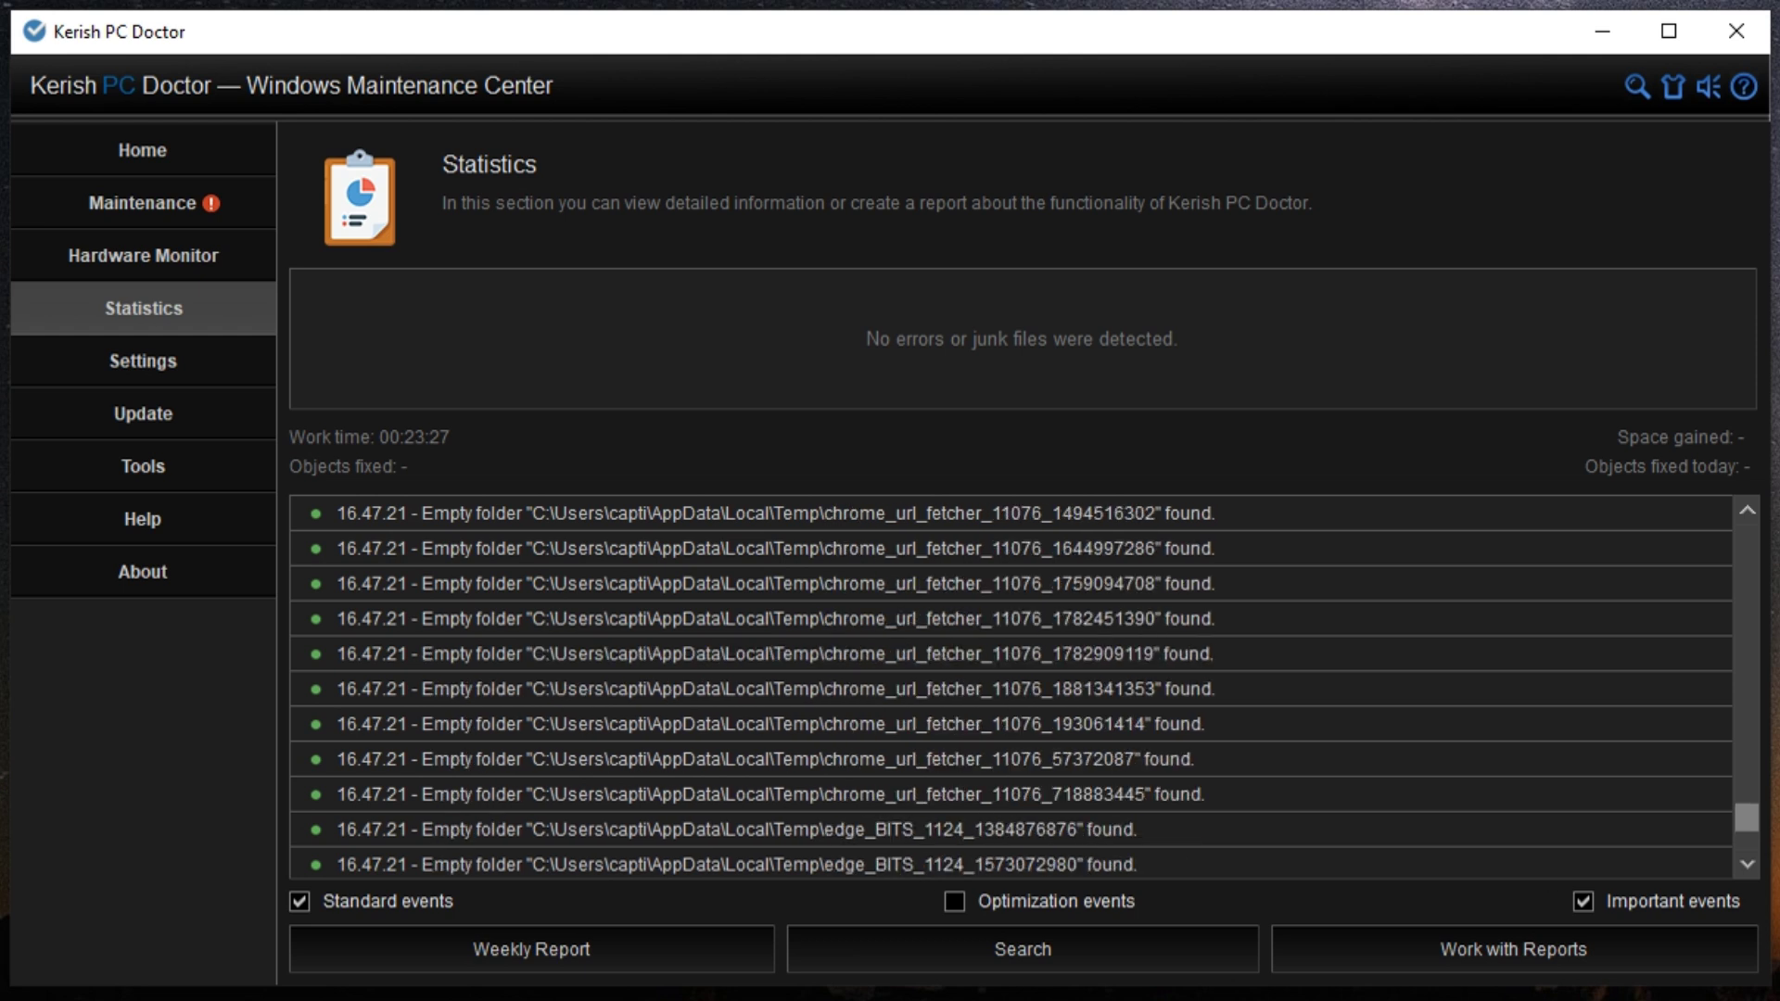
scroll(1010, 688, up, 3)
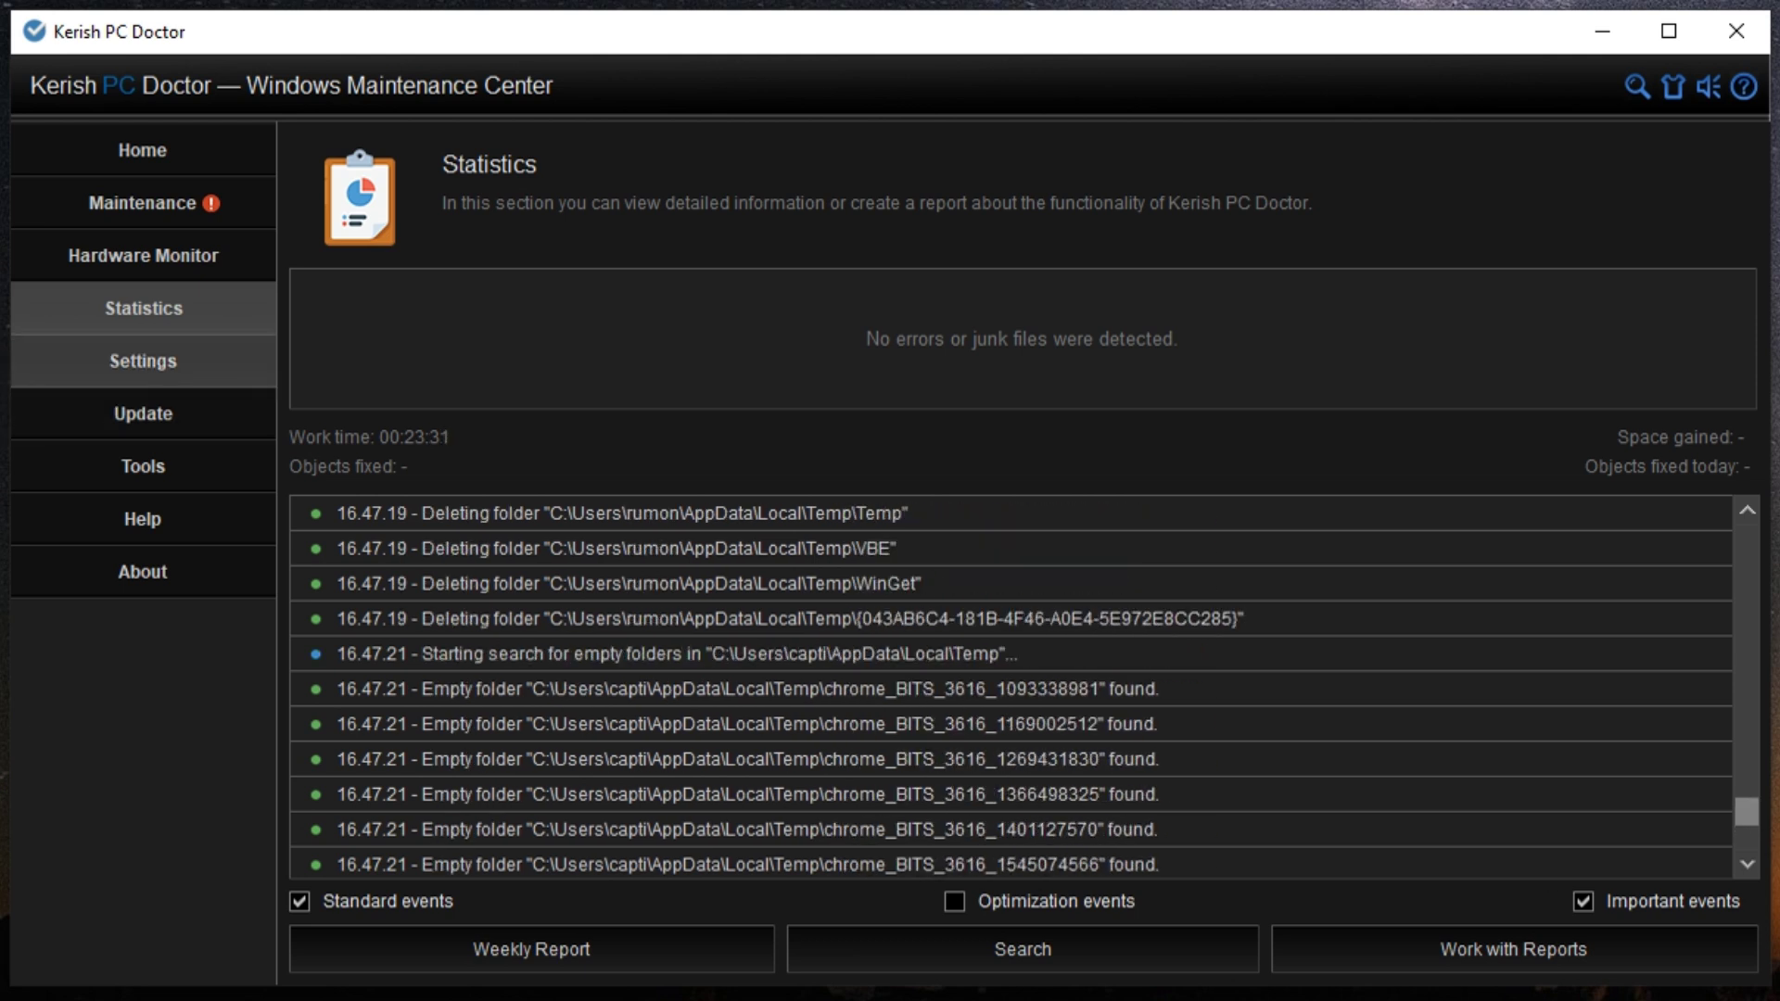
Examine the basic and component settings categories in the Settings section, from General through PC Control
click(143, 360)
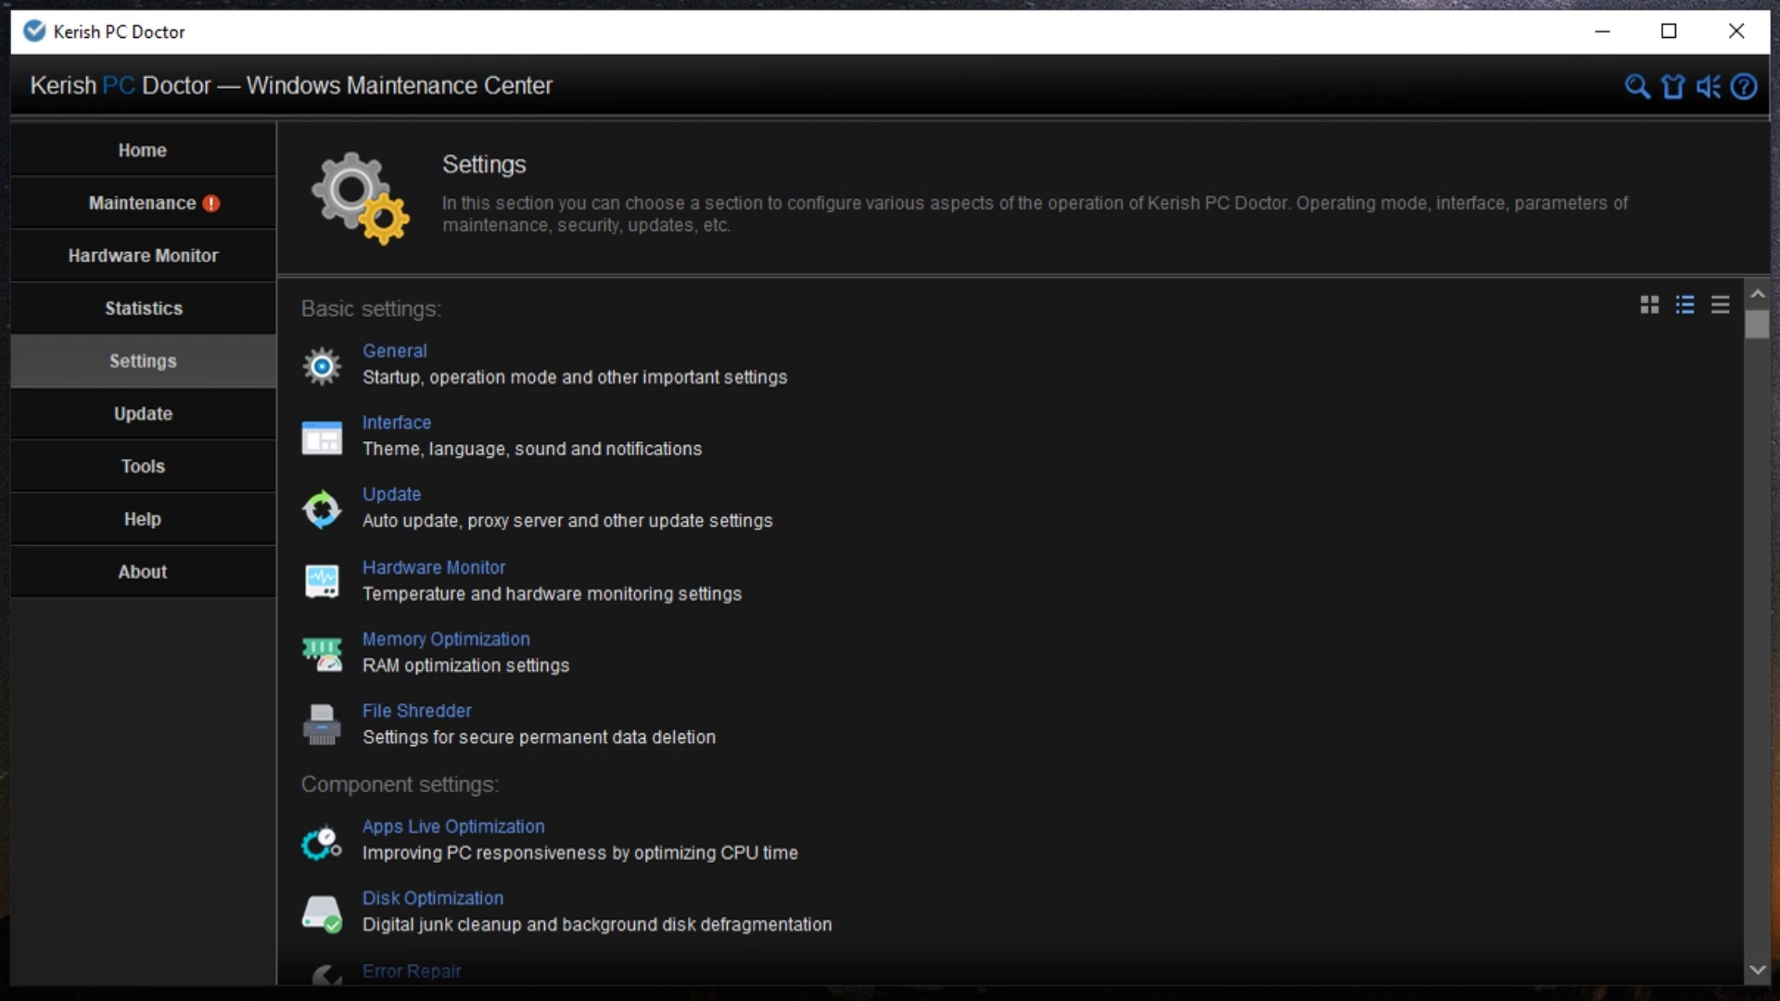
scroll(1035, 640, down, 1)
scroll(1035, 640, down, 2)
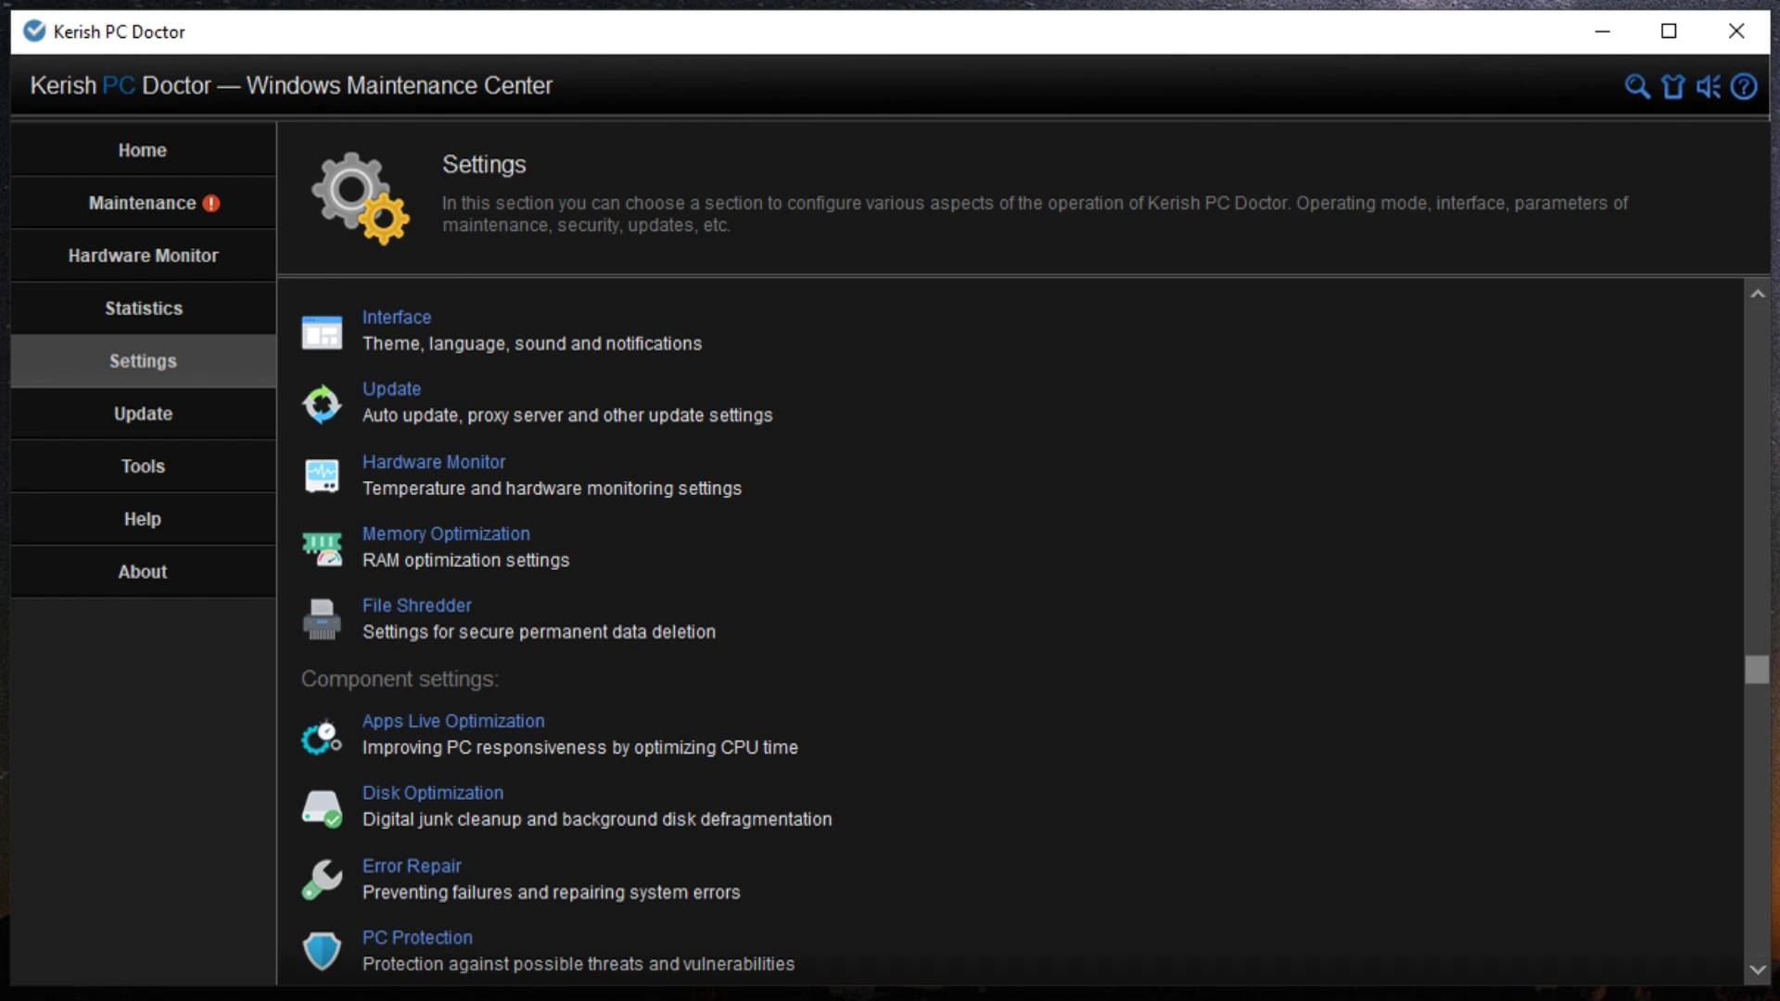
scroll(1034, 634, down, 2)
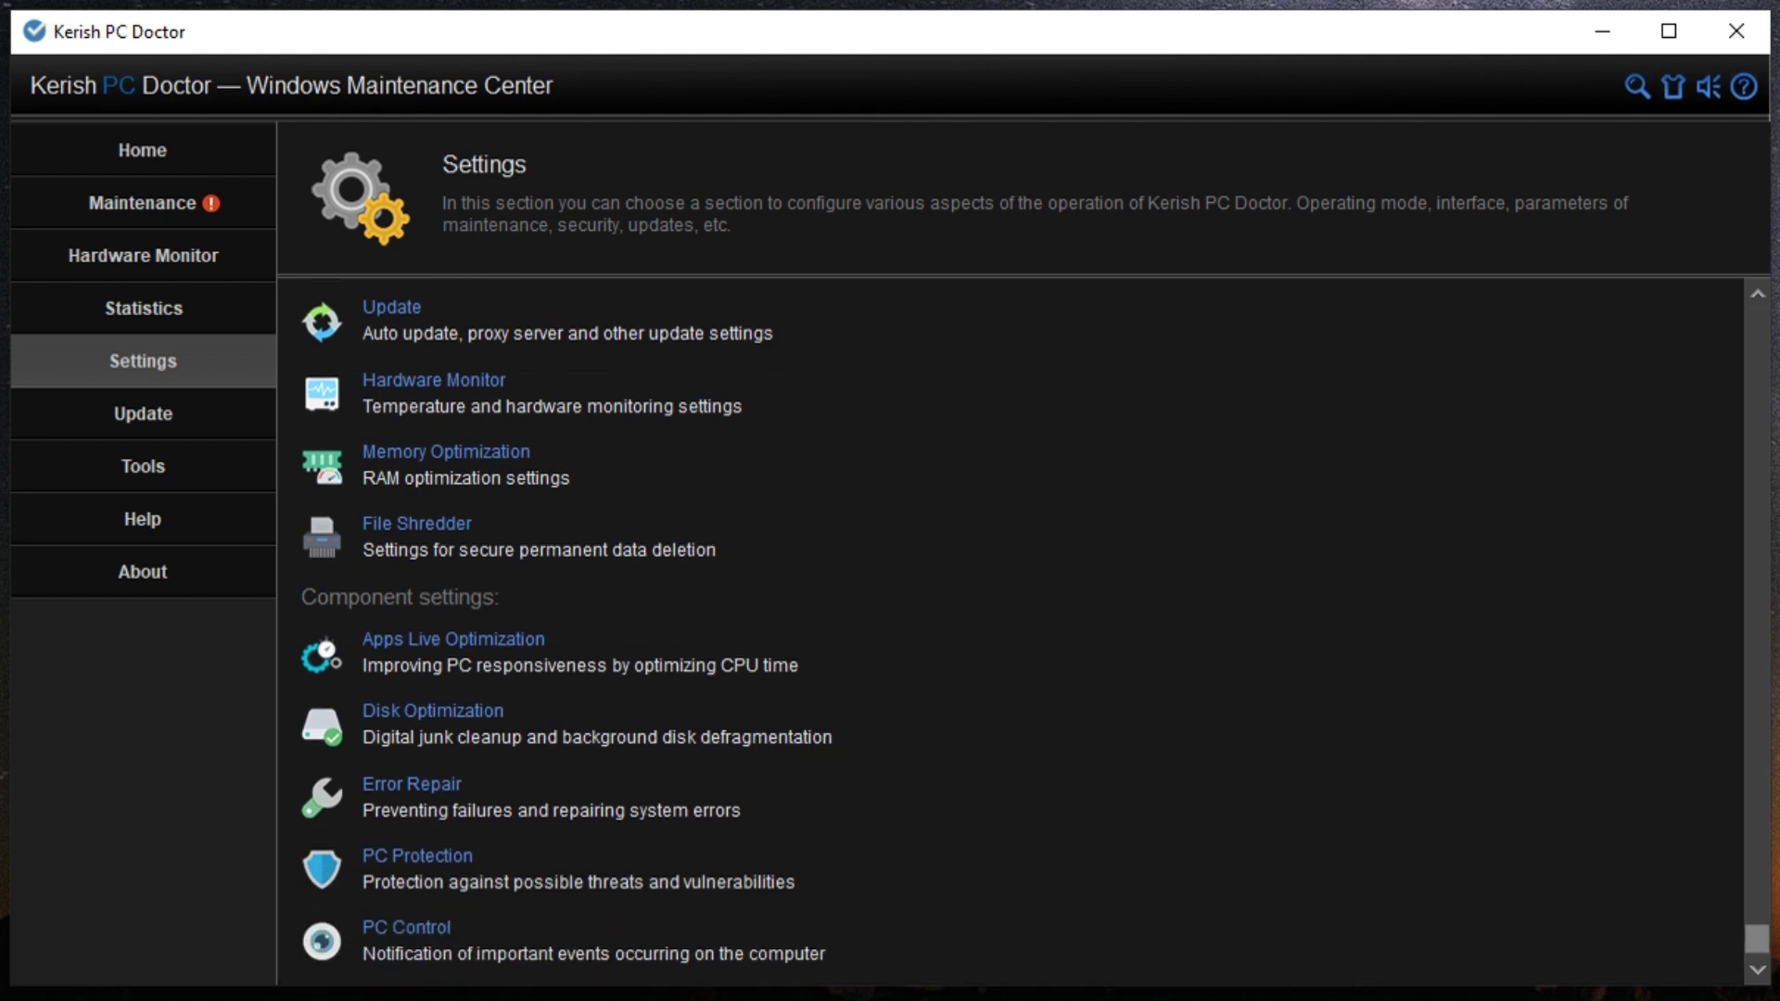
scroll(1036, 635, up, 5)
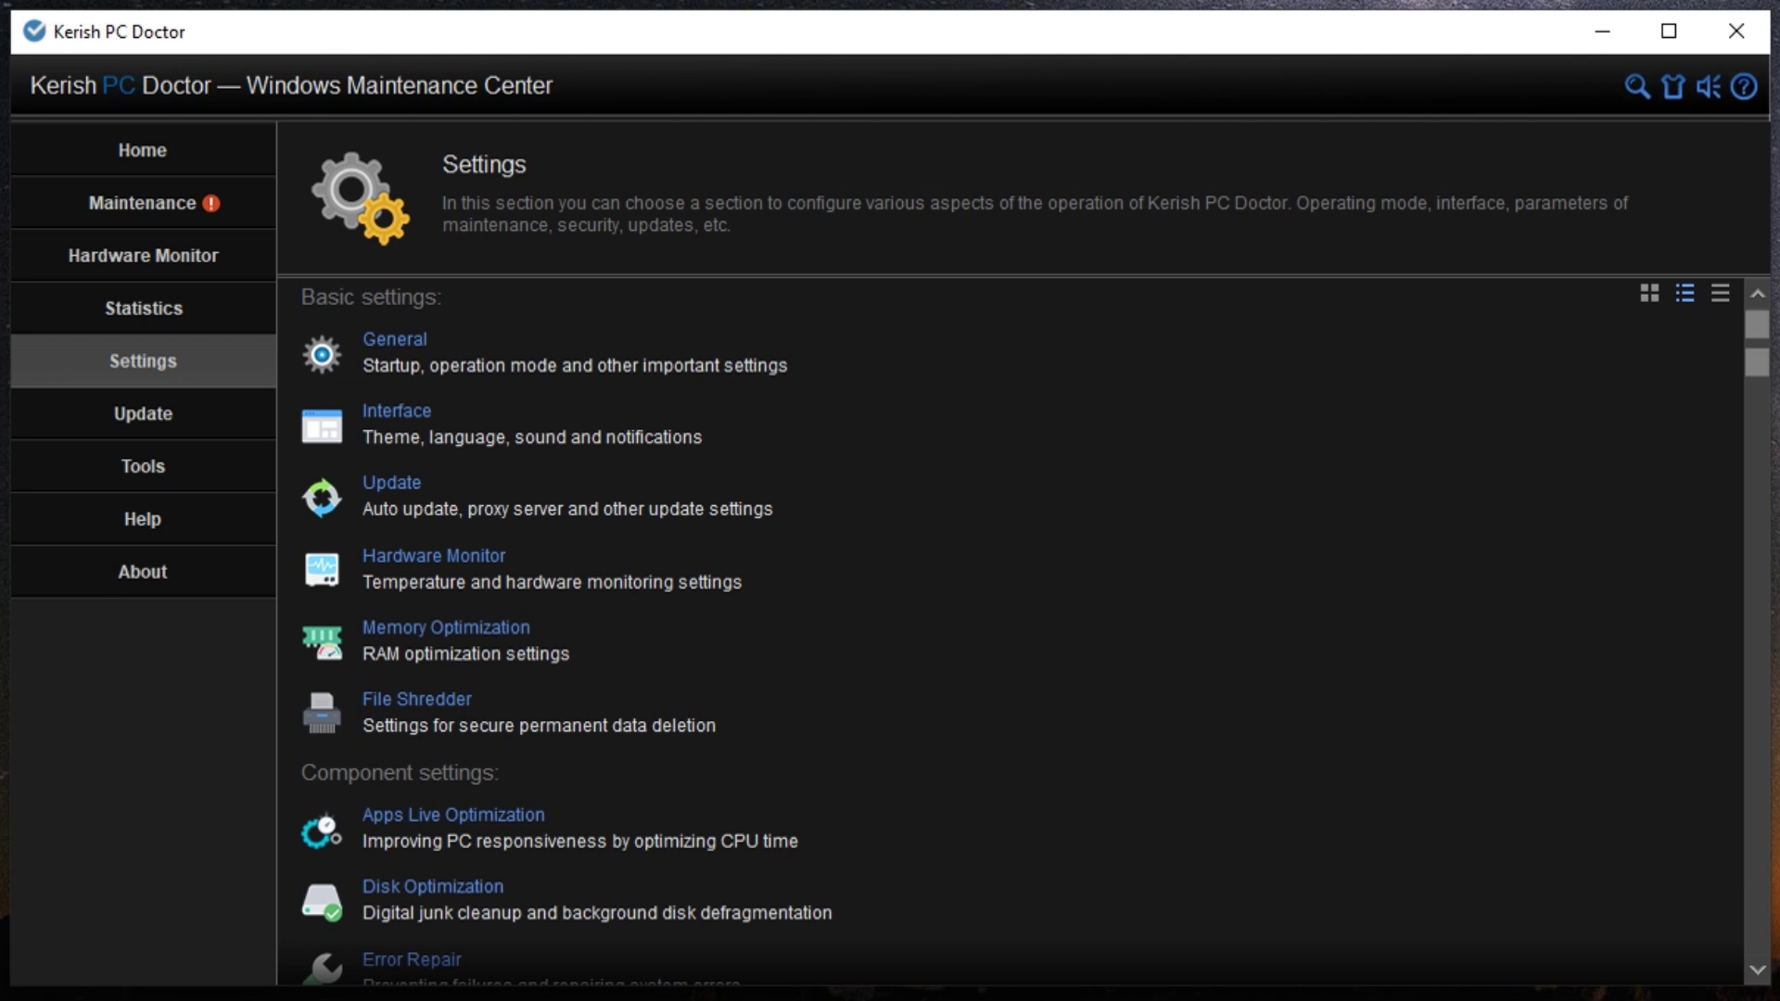
scroll(1035, 634, up, 1)
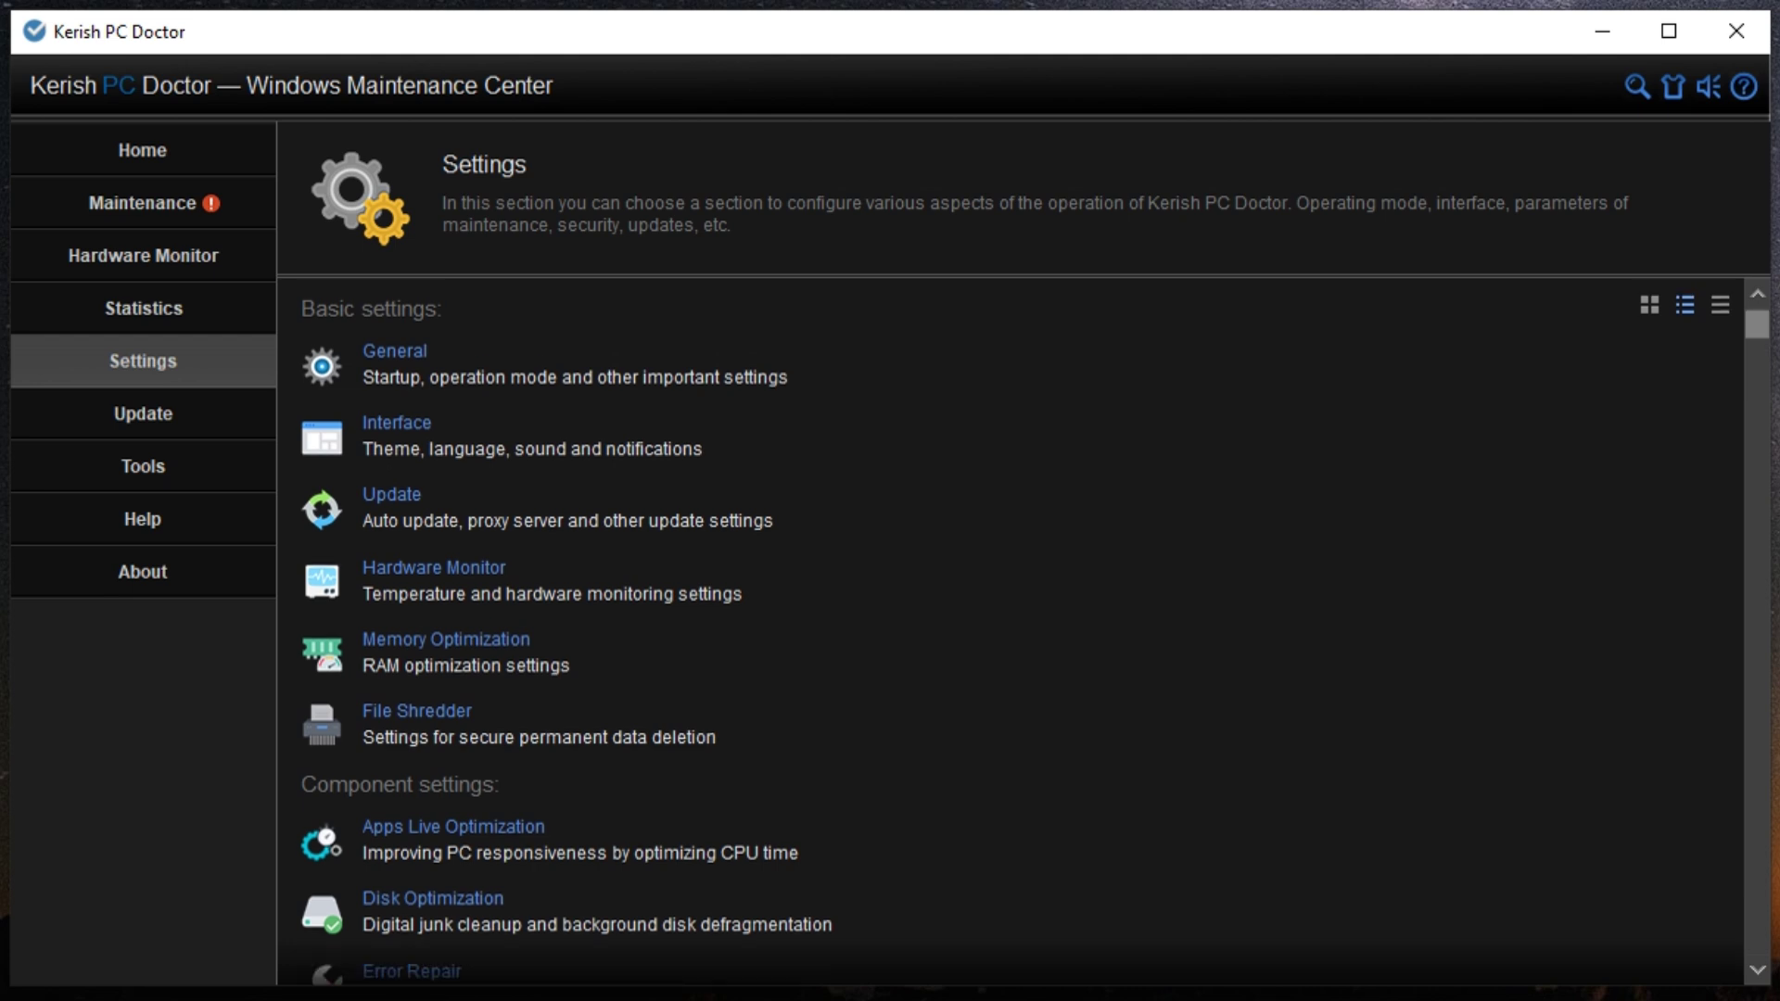
scroll(1036, 634, down, 5)
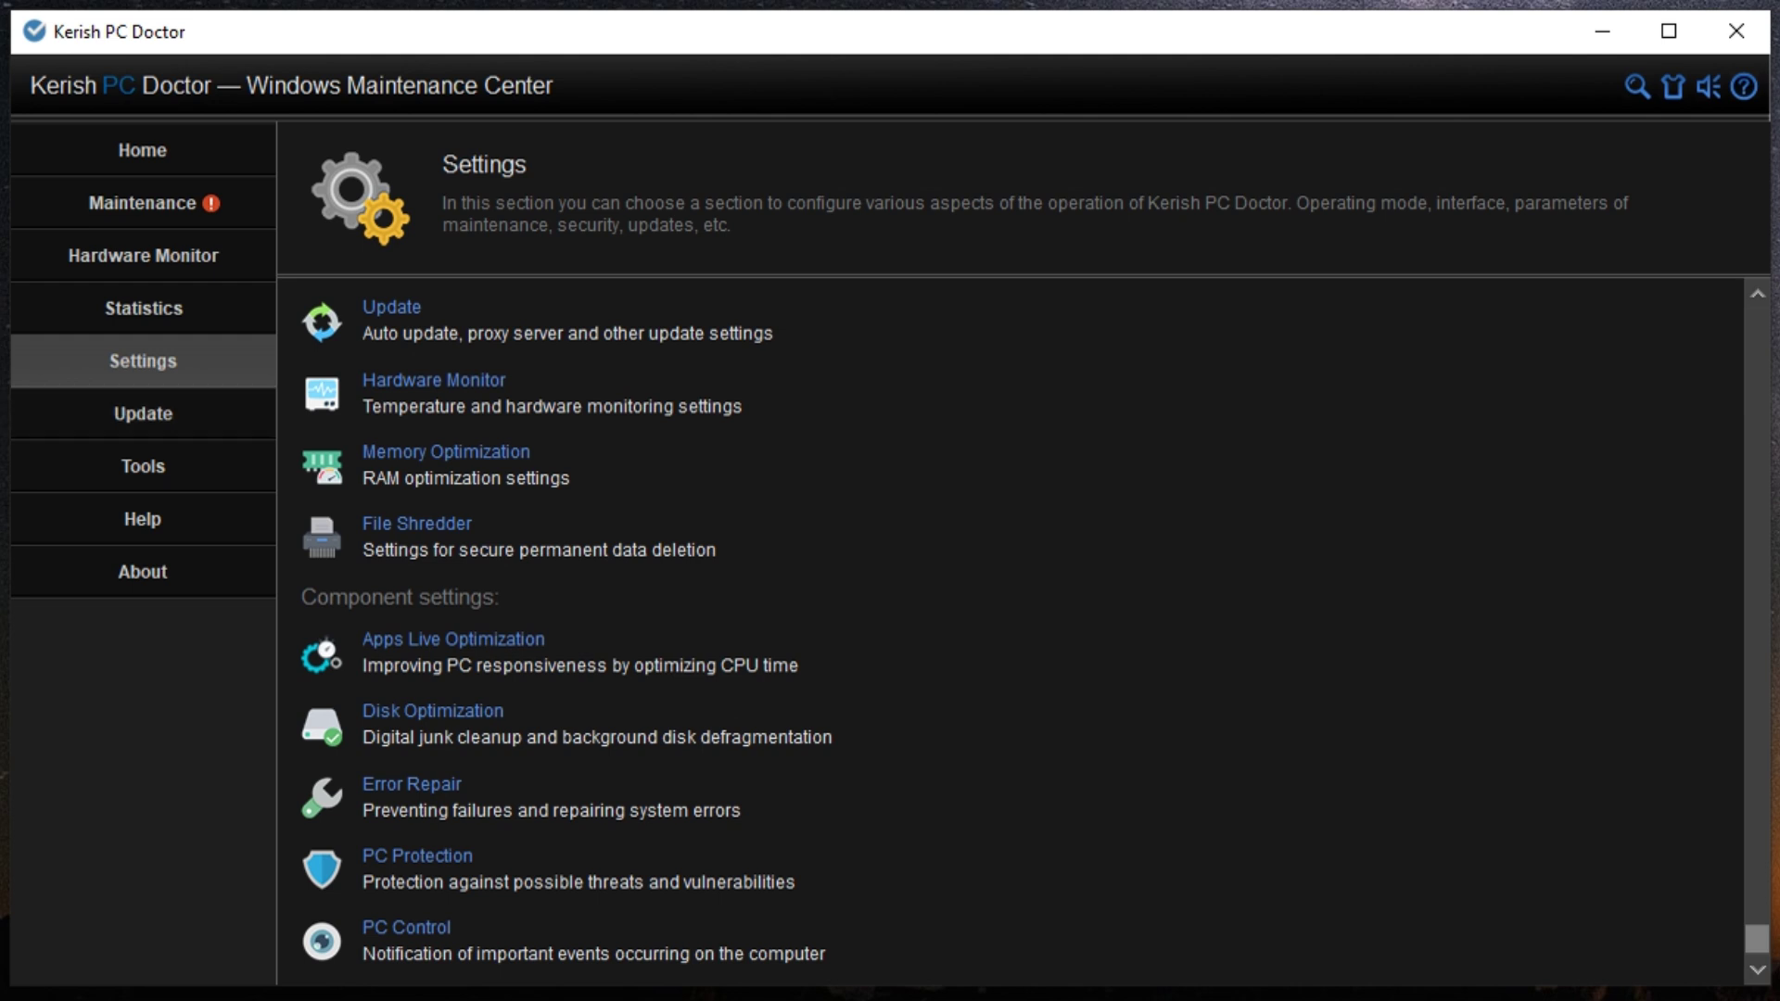
Look through the Update, Tools, Help and About sections in turn, and return to the Home overview
click(143, 414)
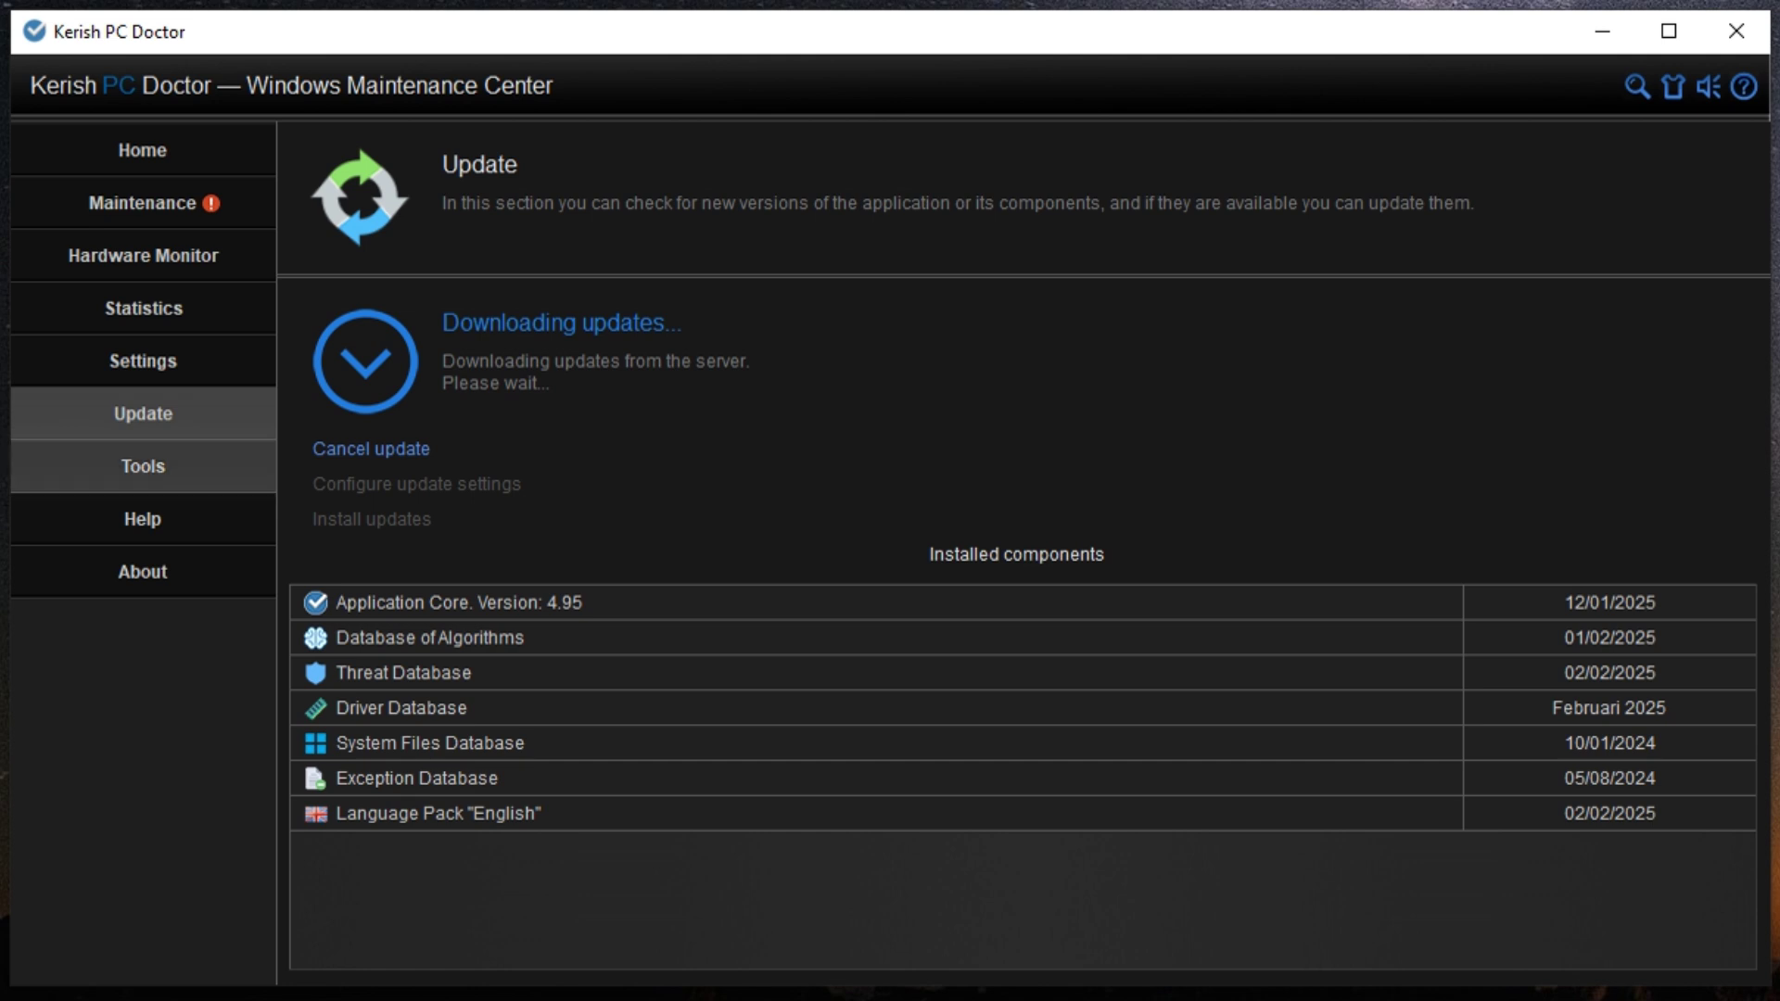
click(143, 467)
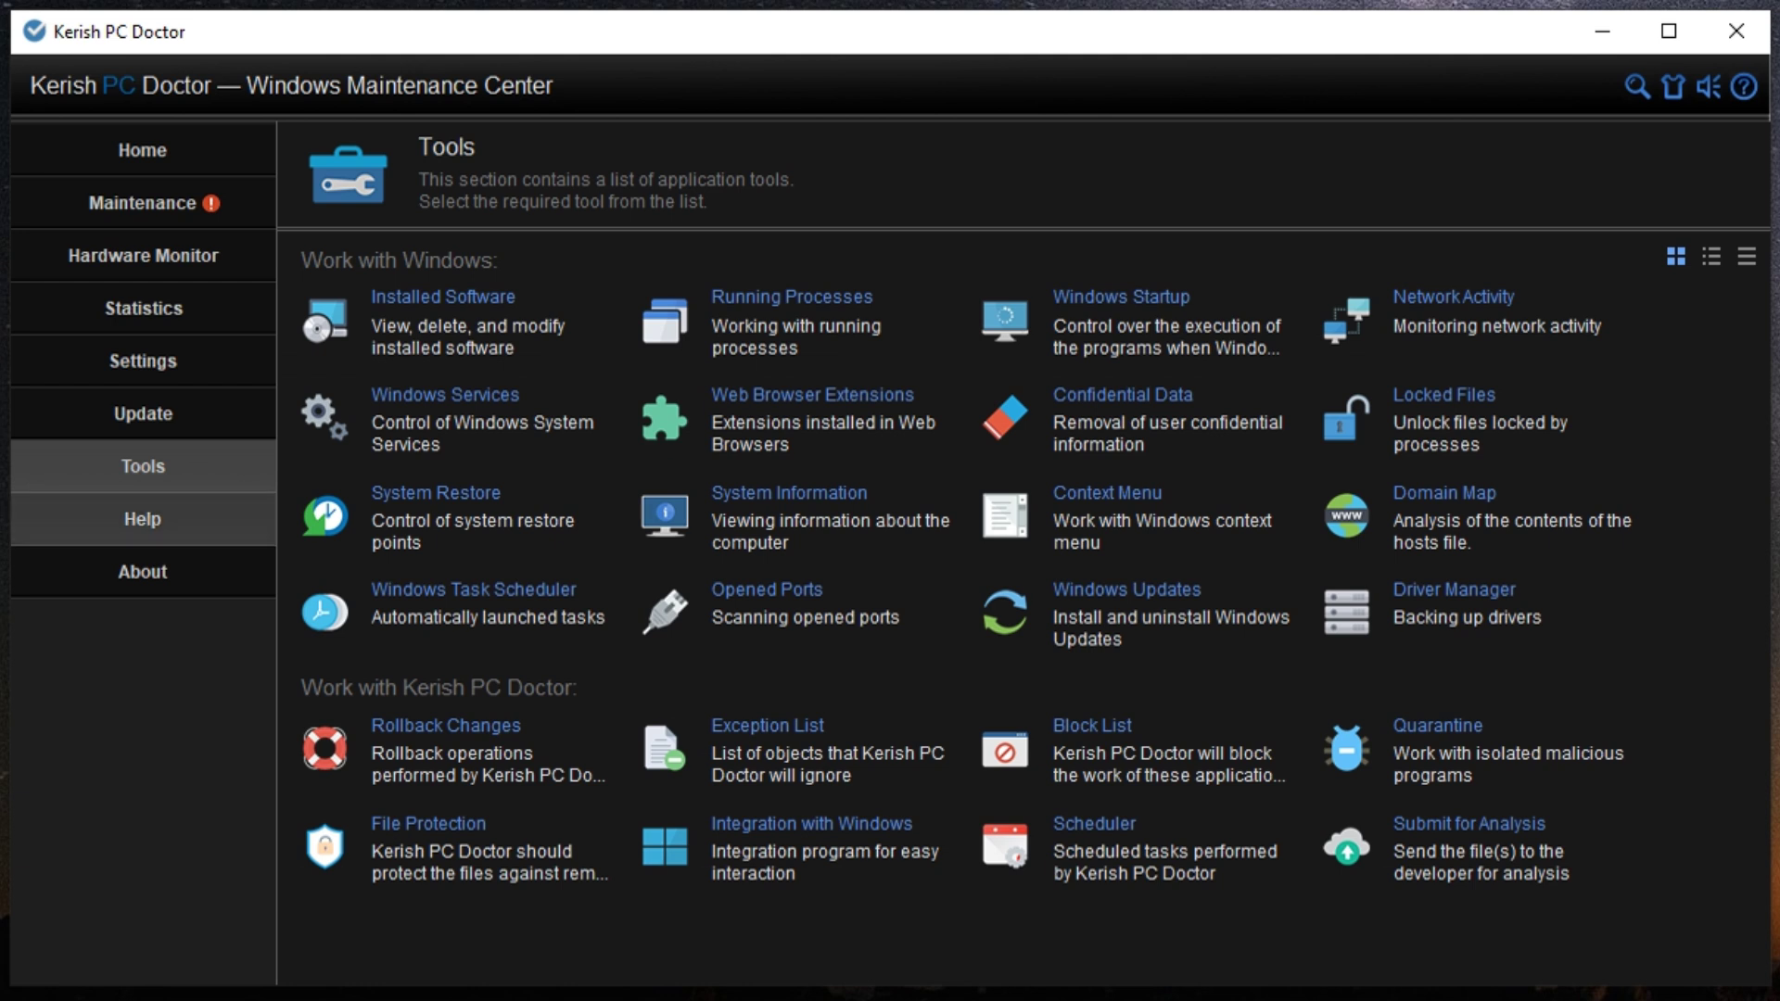
click(143, 519)
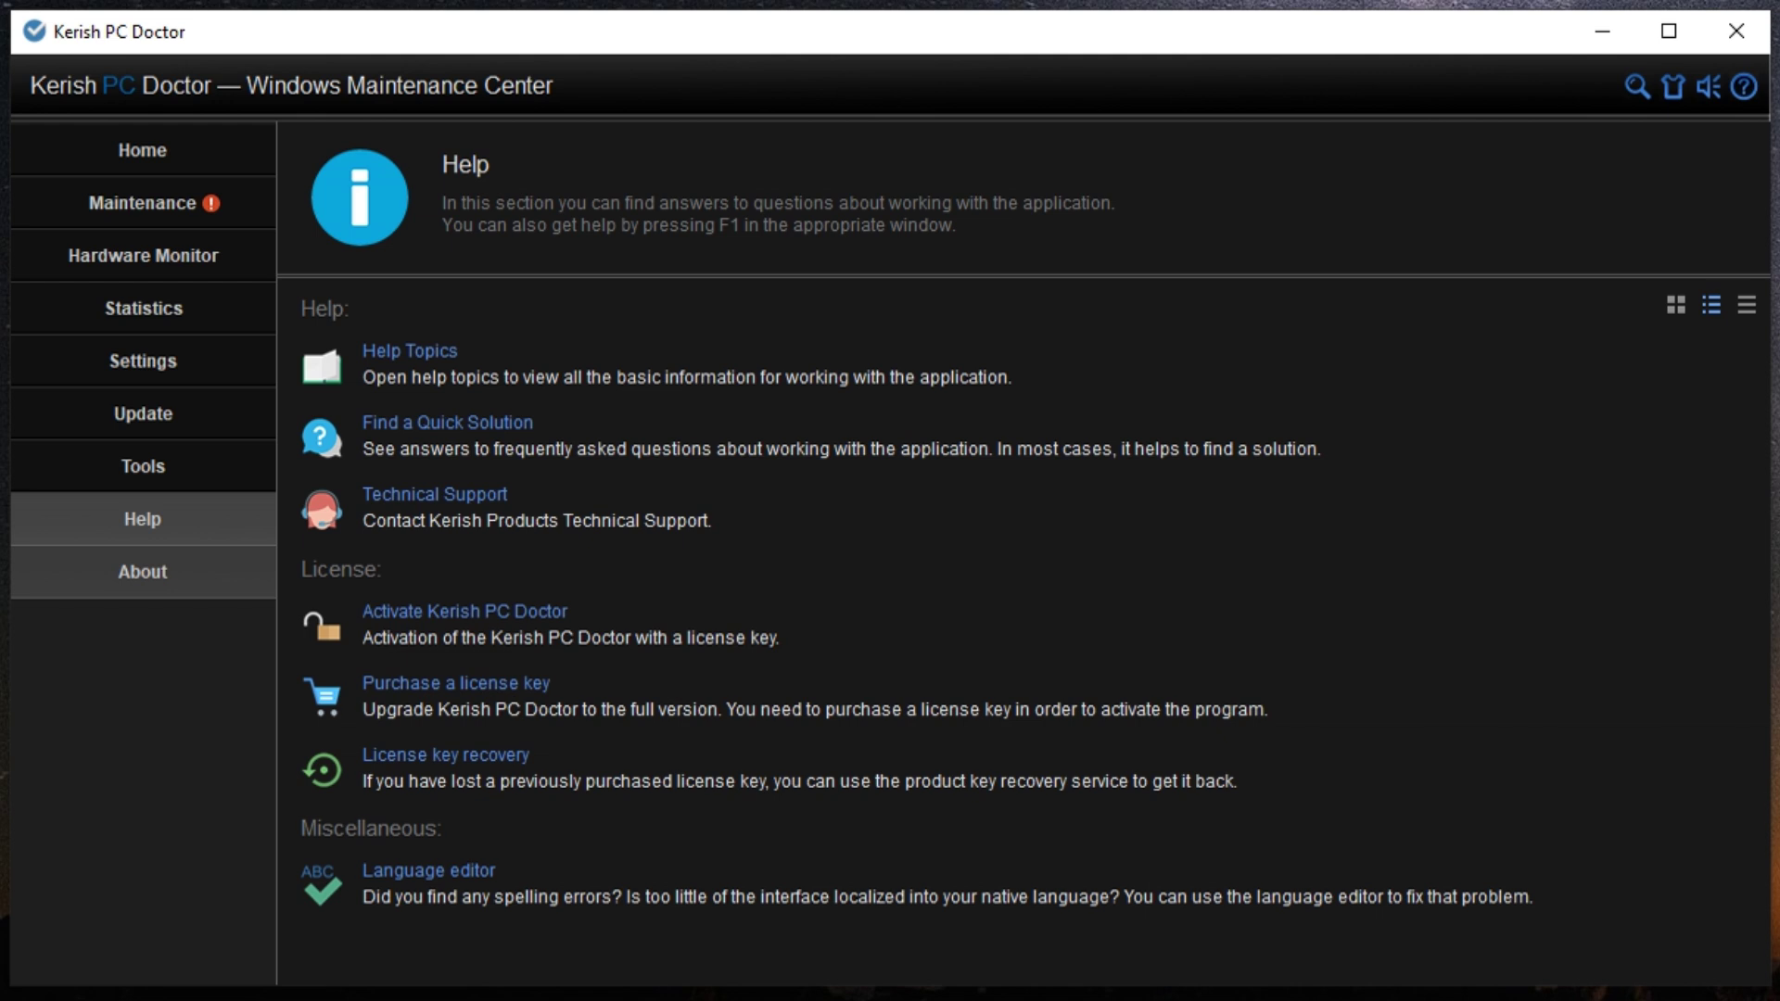
click(143, 572)
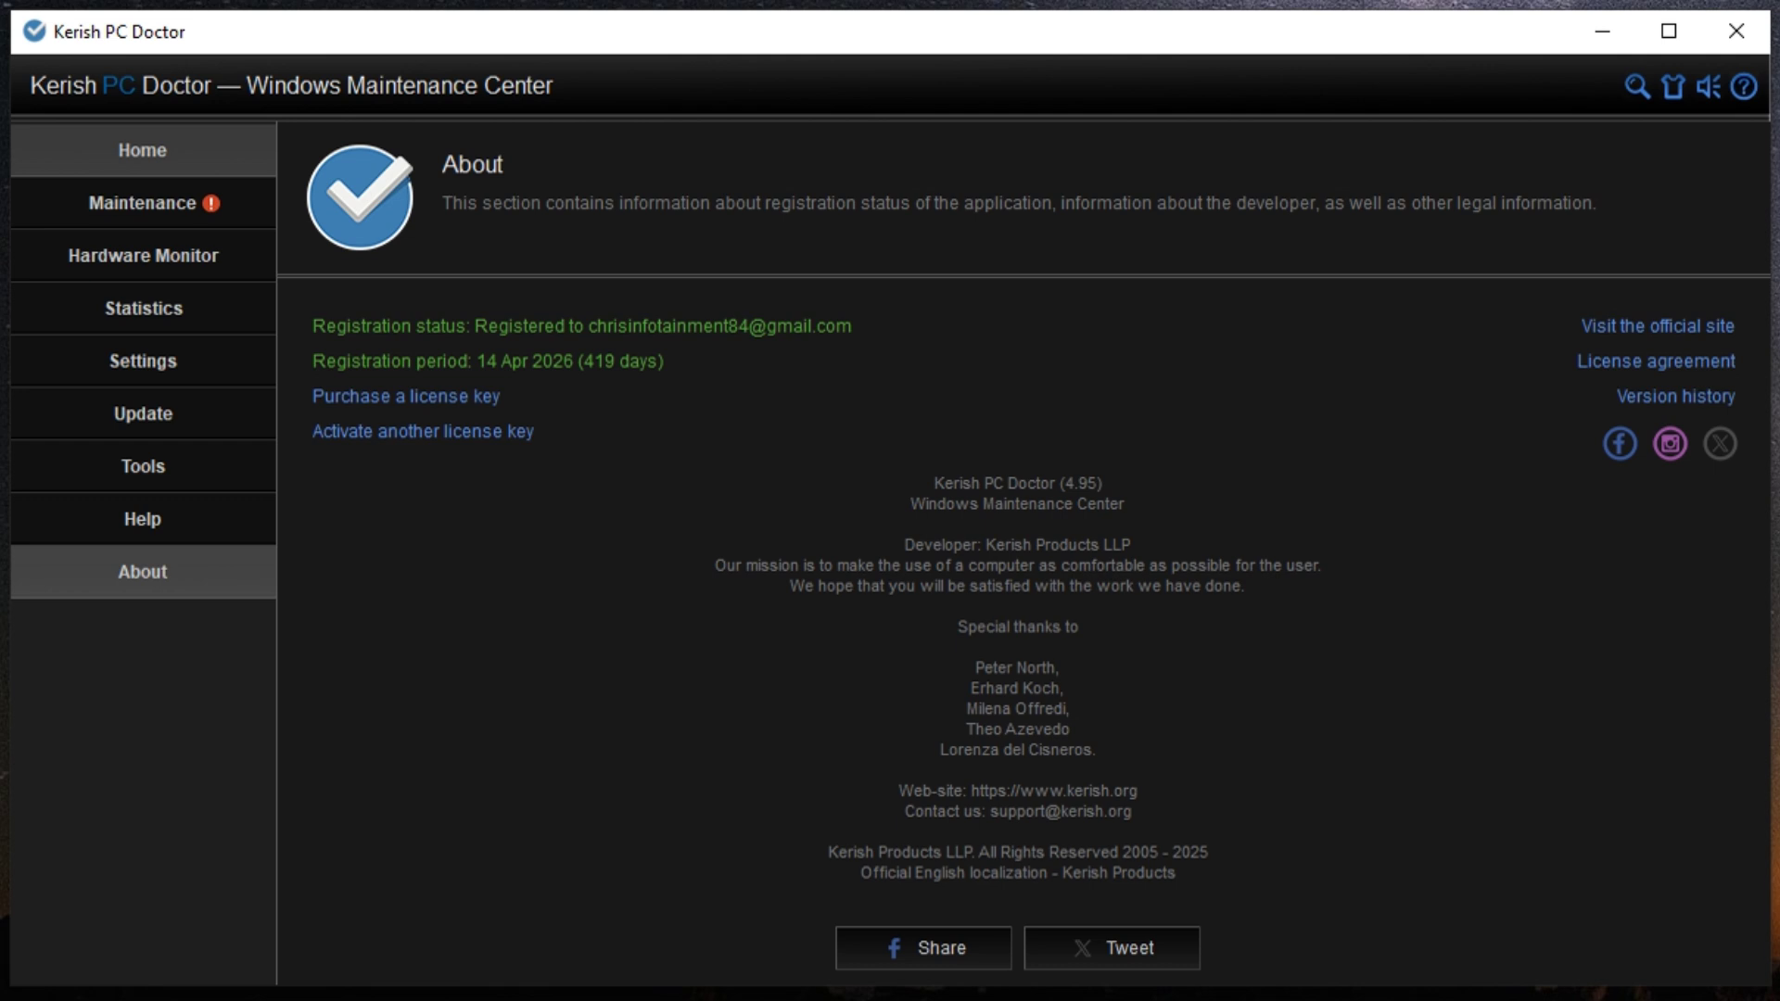
click(143, 150)
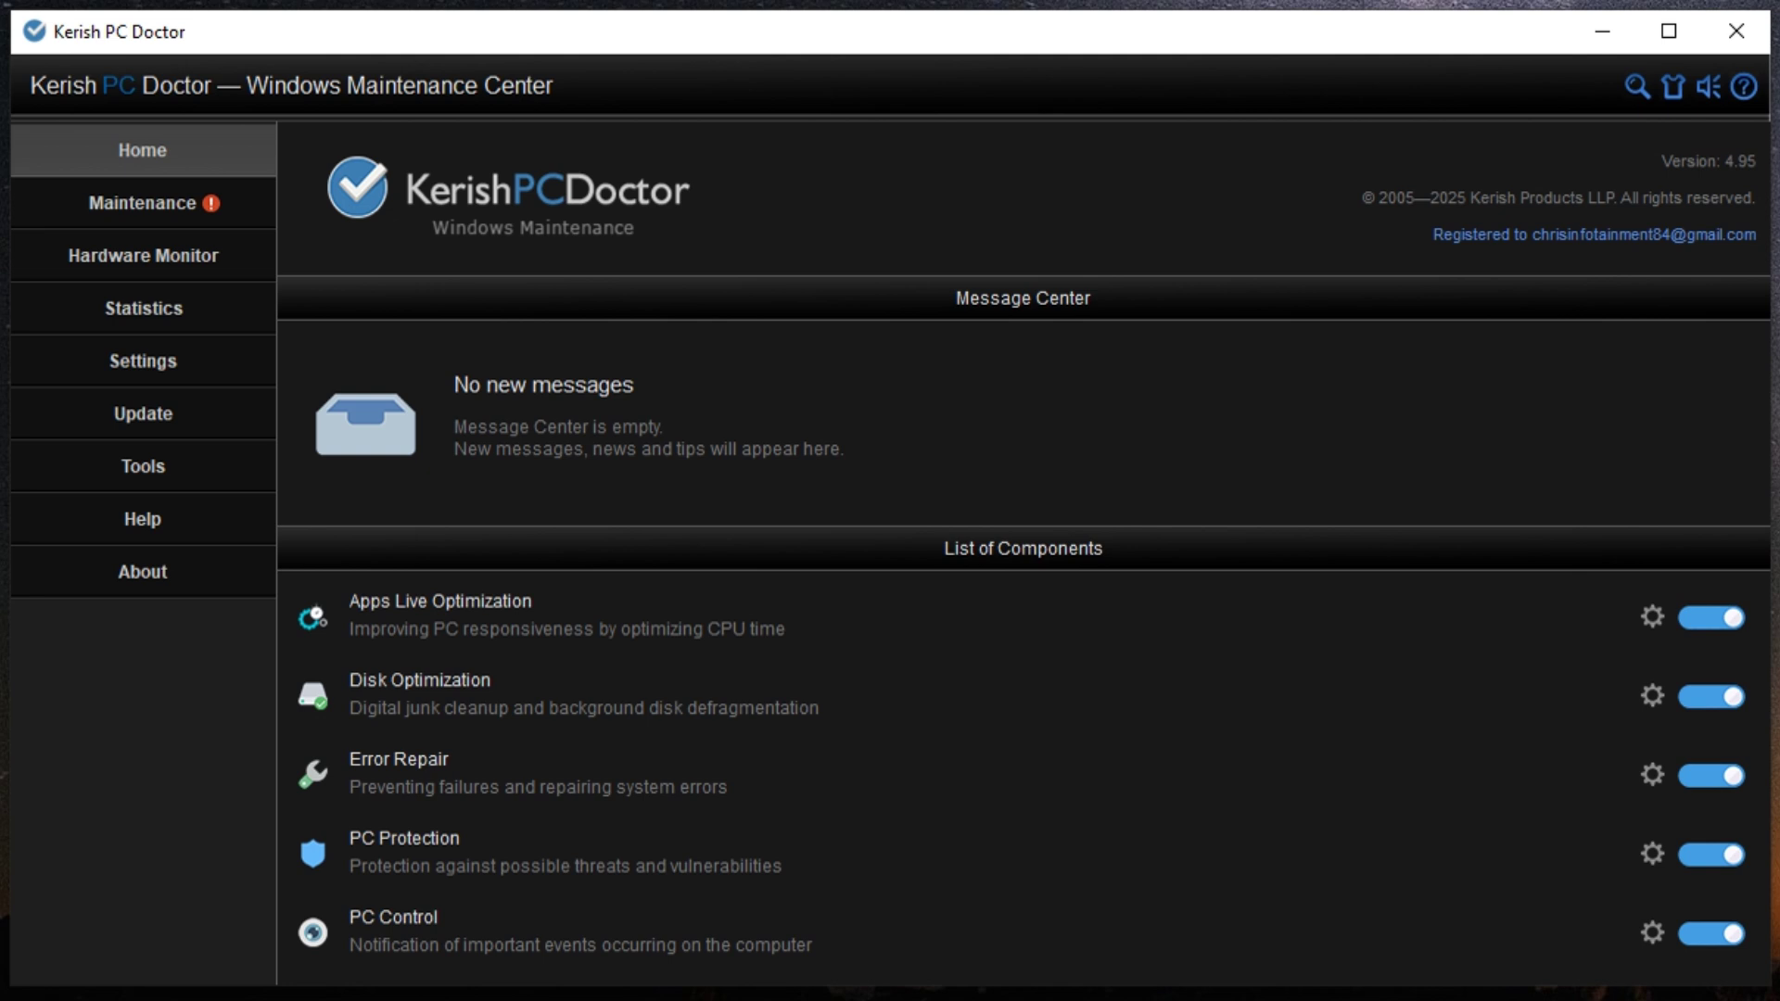
Revisit the Maintenance section and examine the motherboard, processor, video card and disk entries in Hardware Monitor, leaving none selected
click(142, 203)
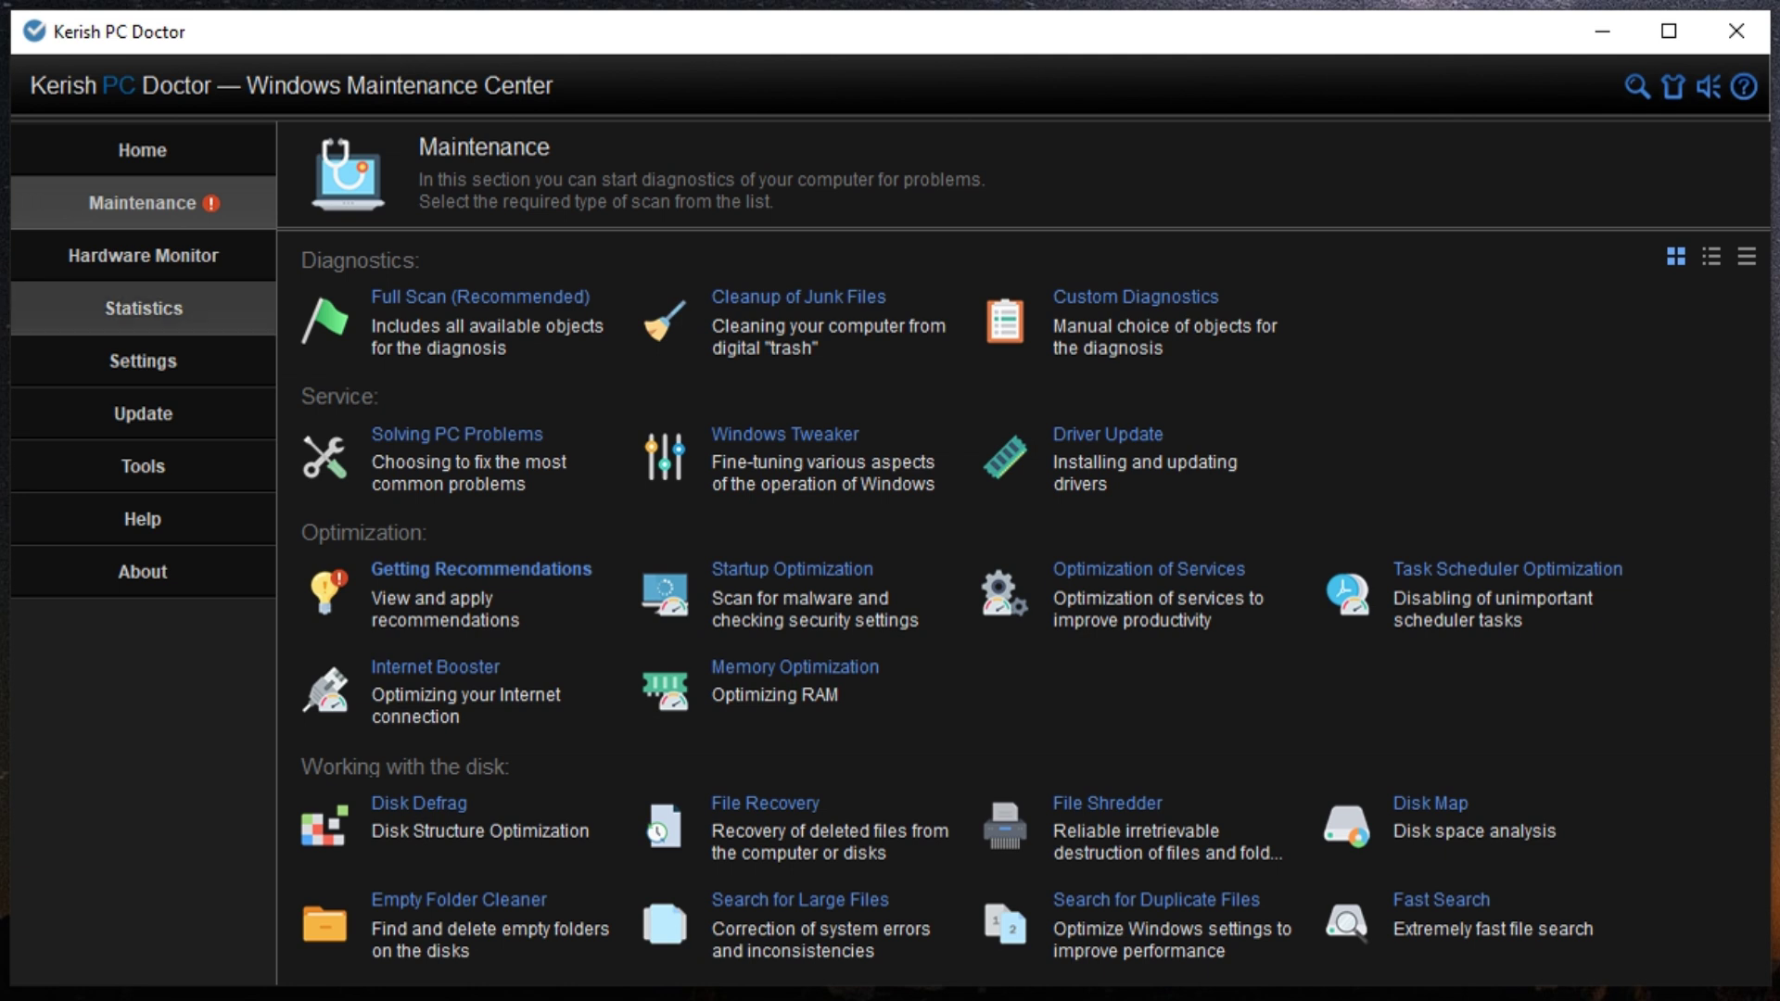
click(143, 255)
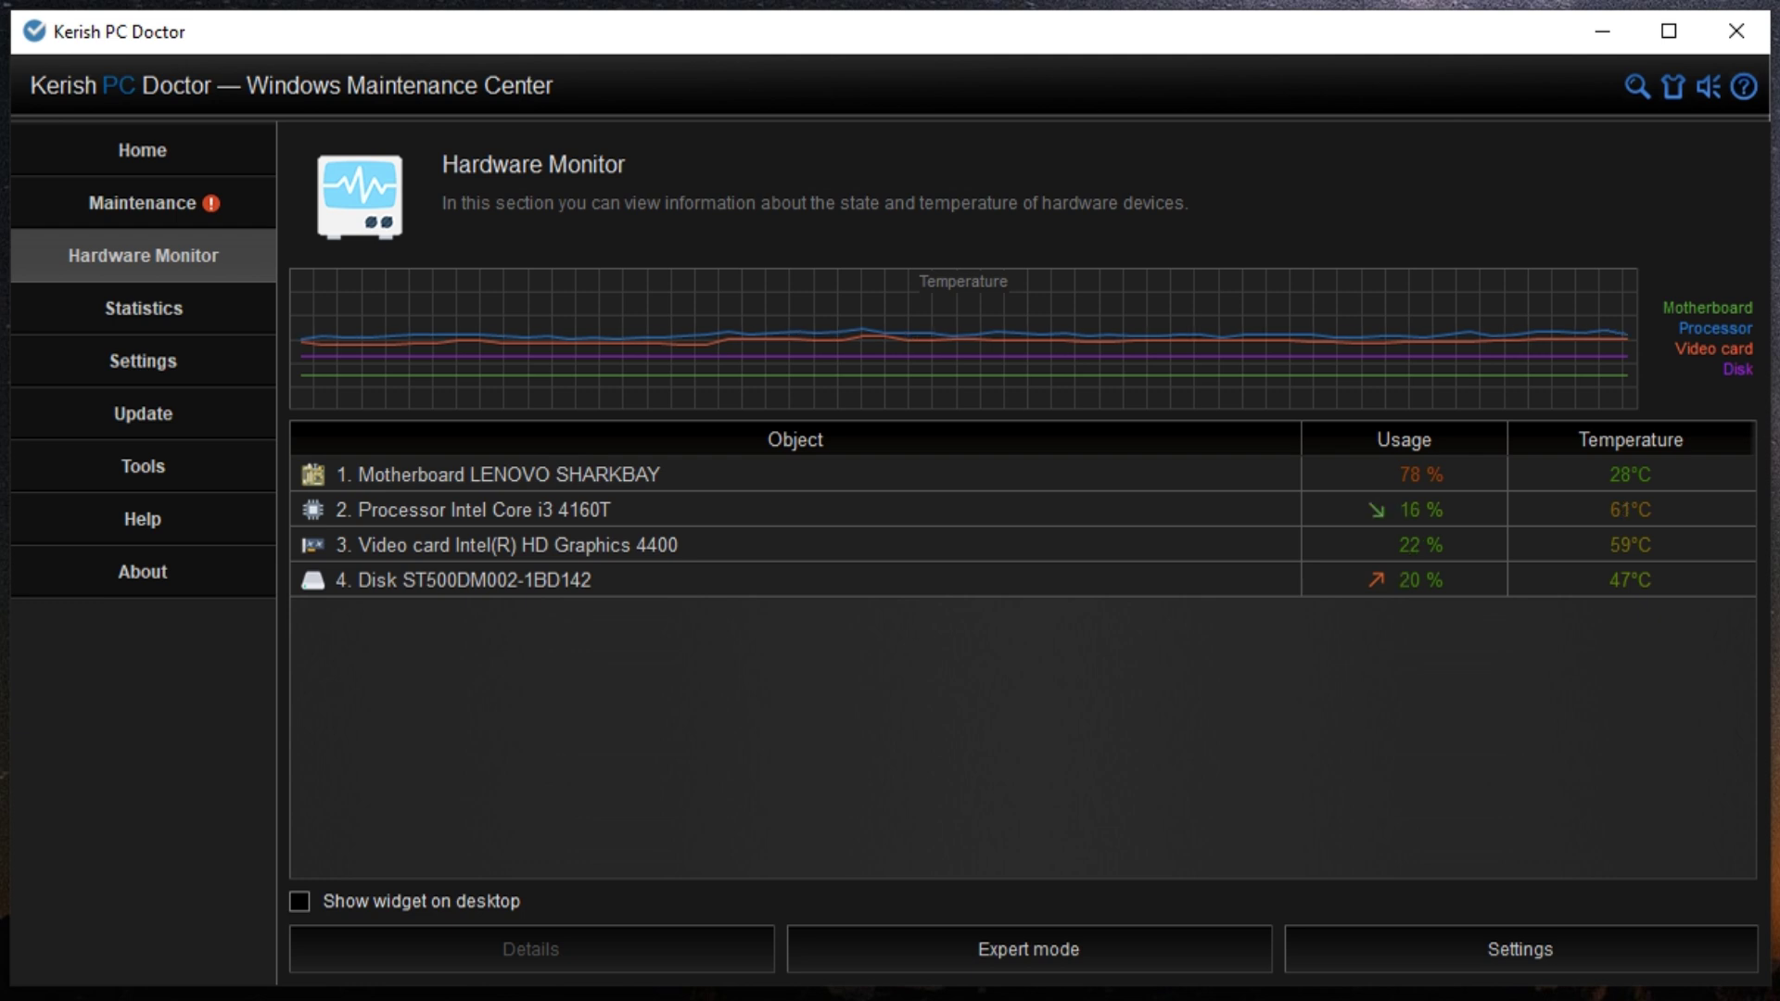
click(510, 473)
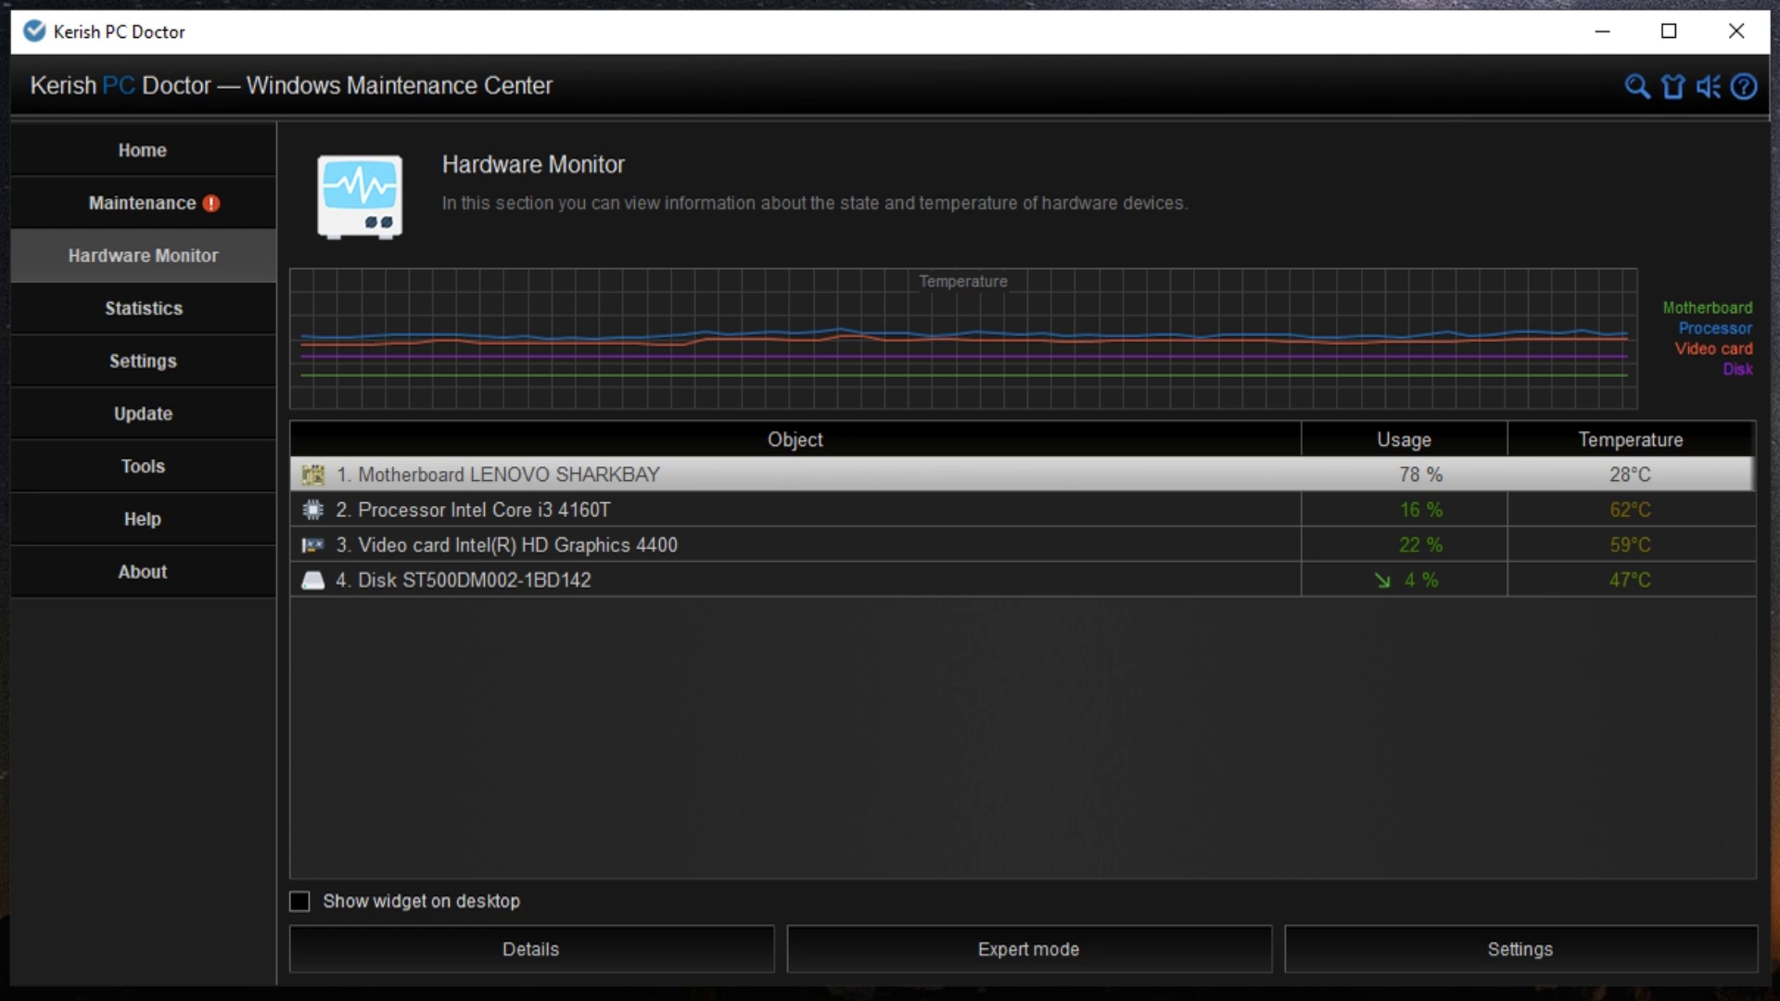
click(510, 509)
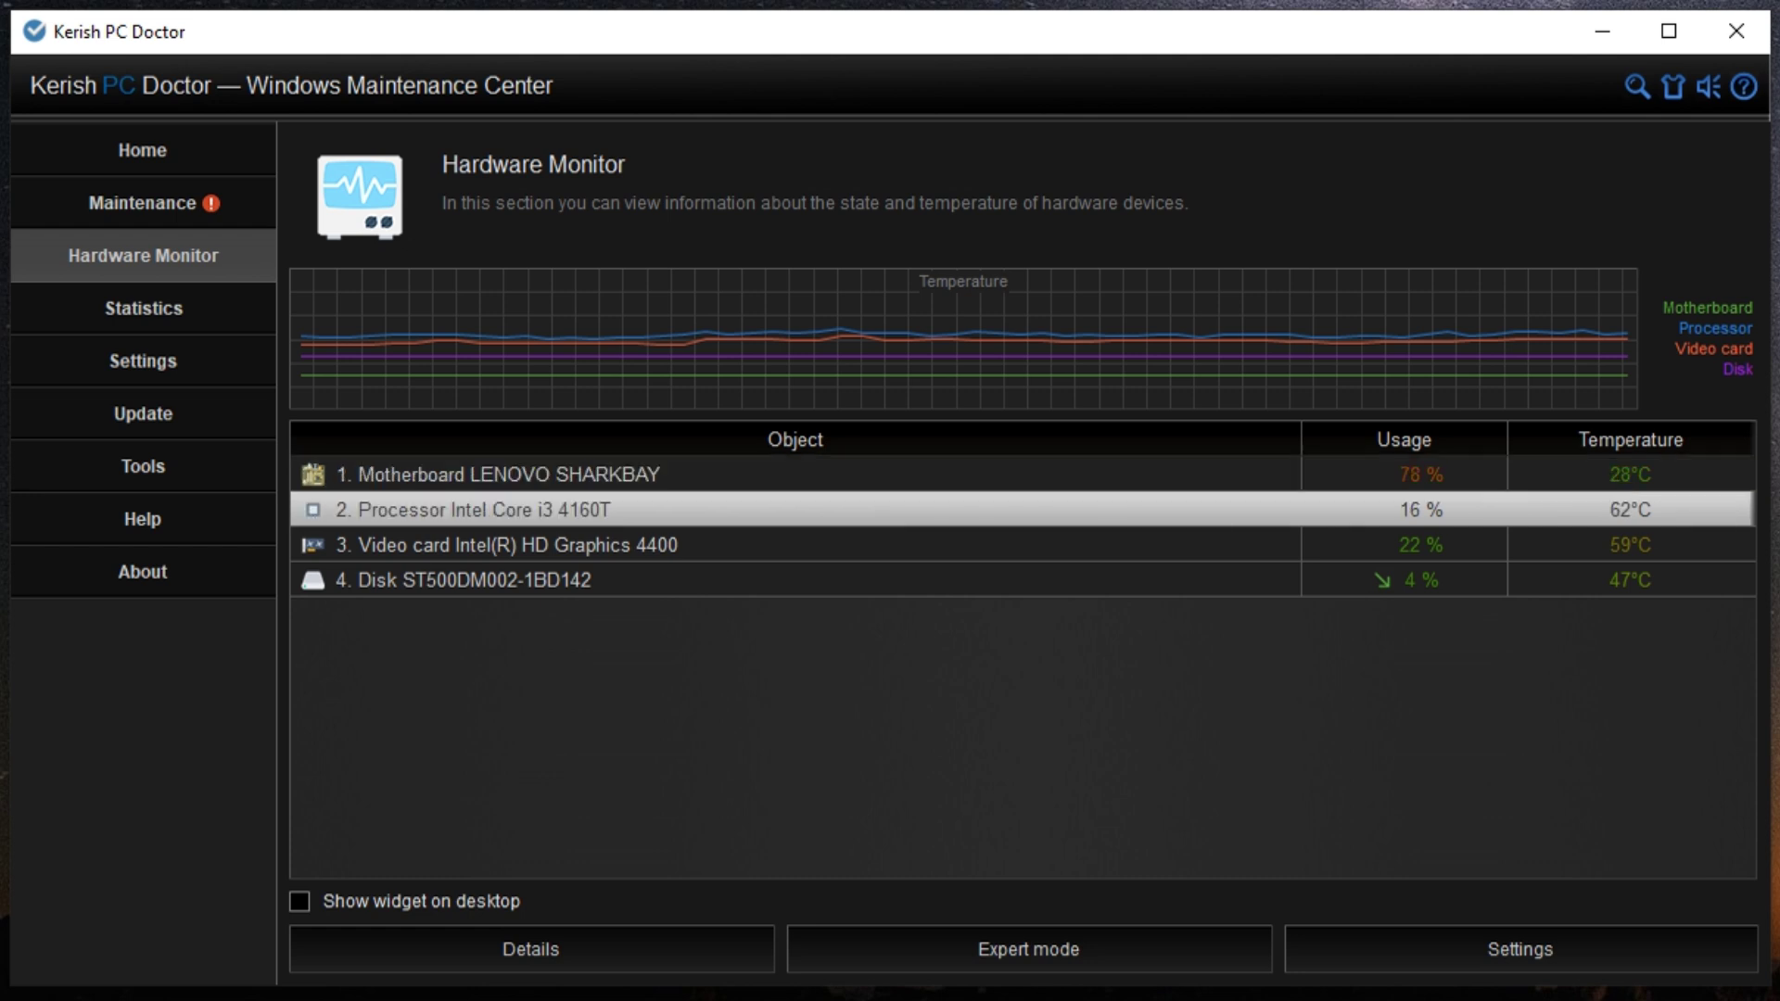
click(510, 545)
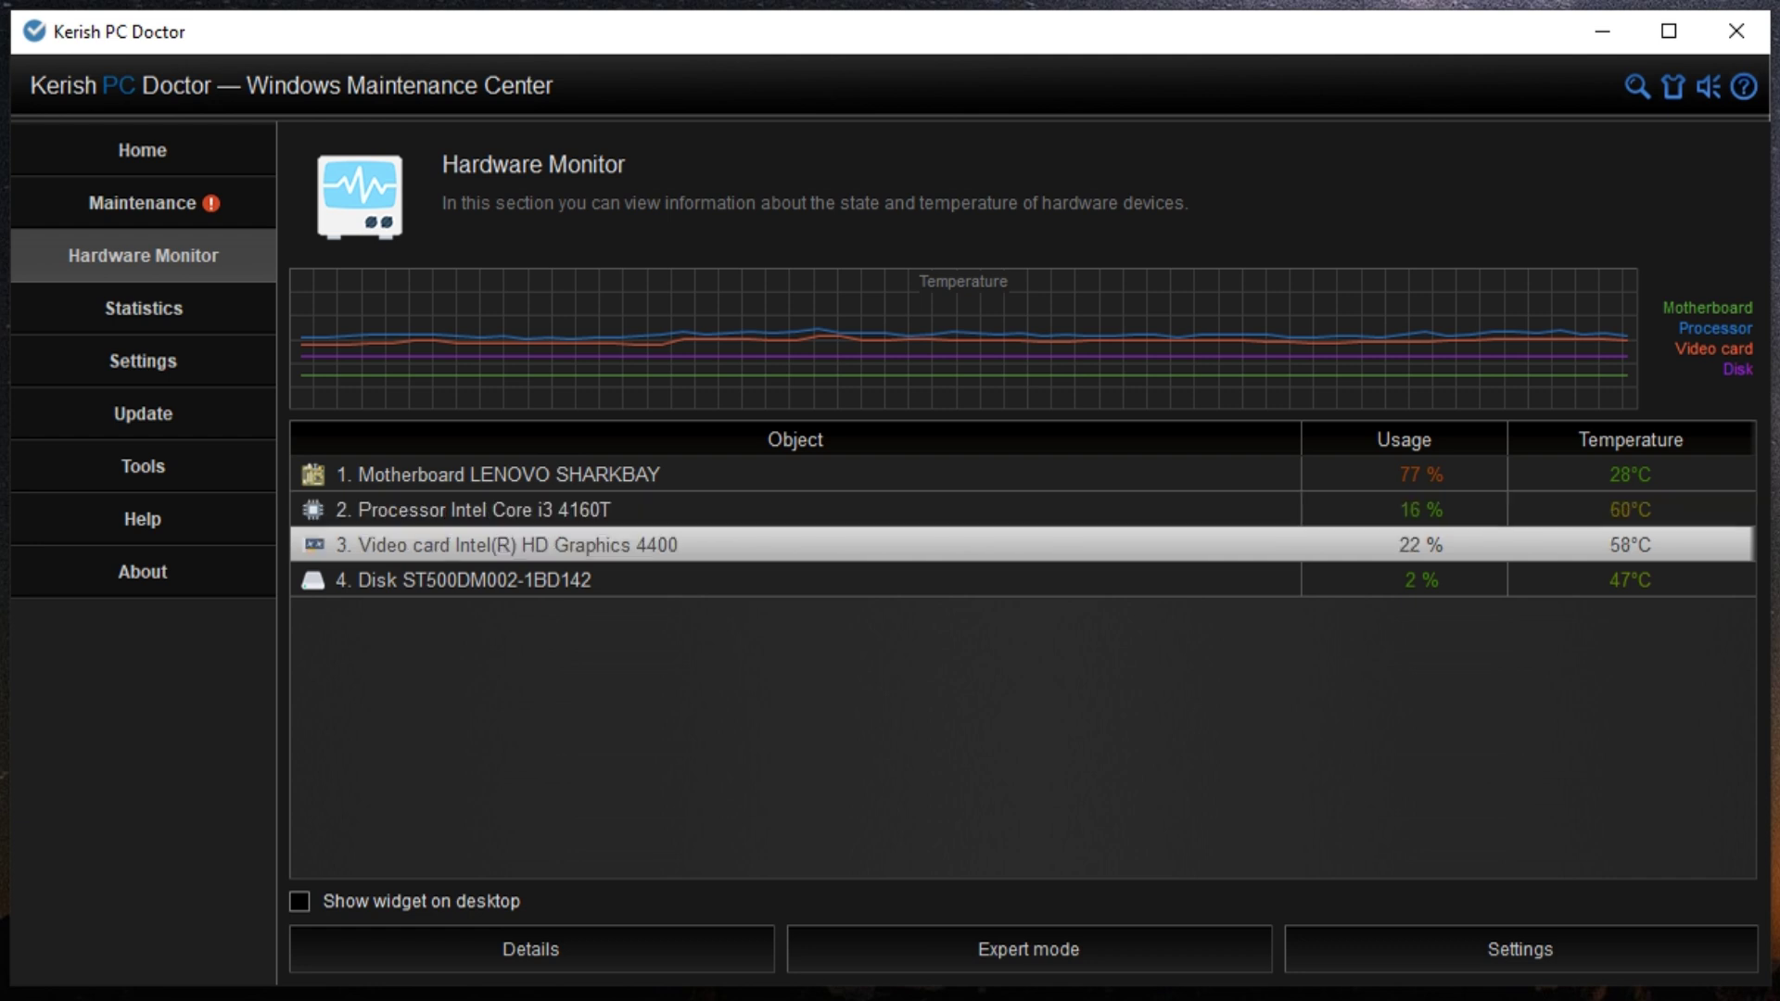
click(510, 579)
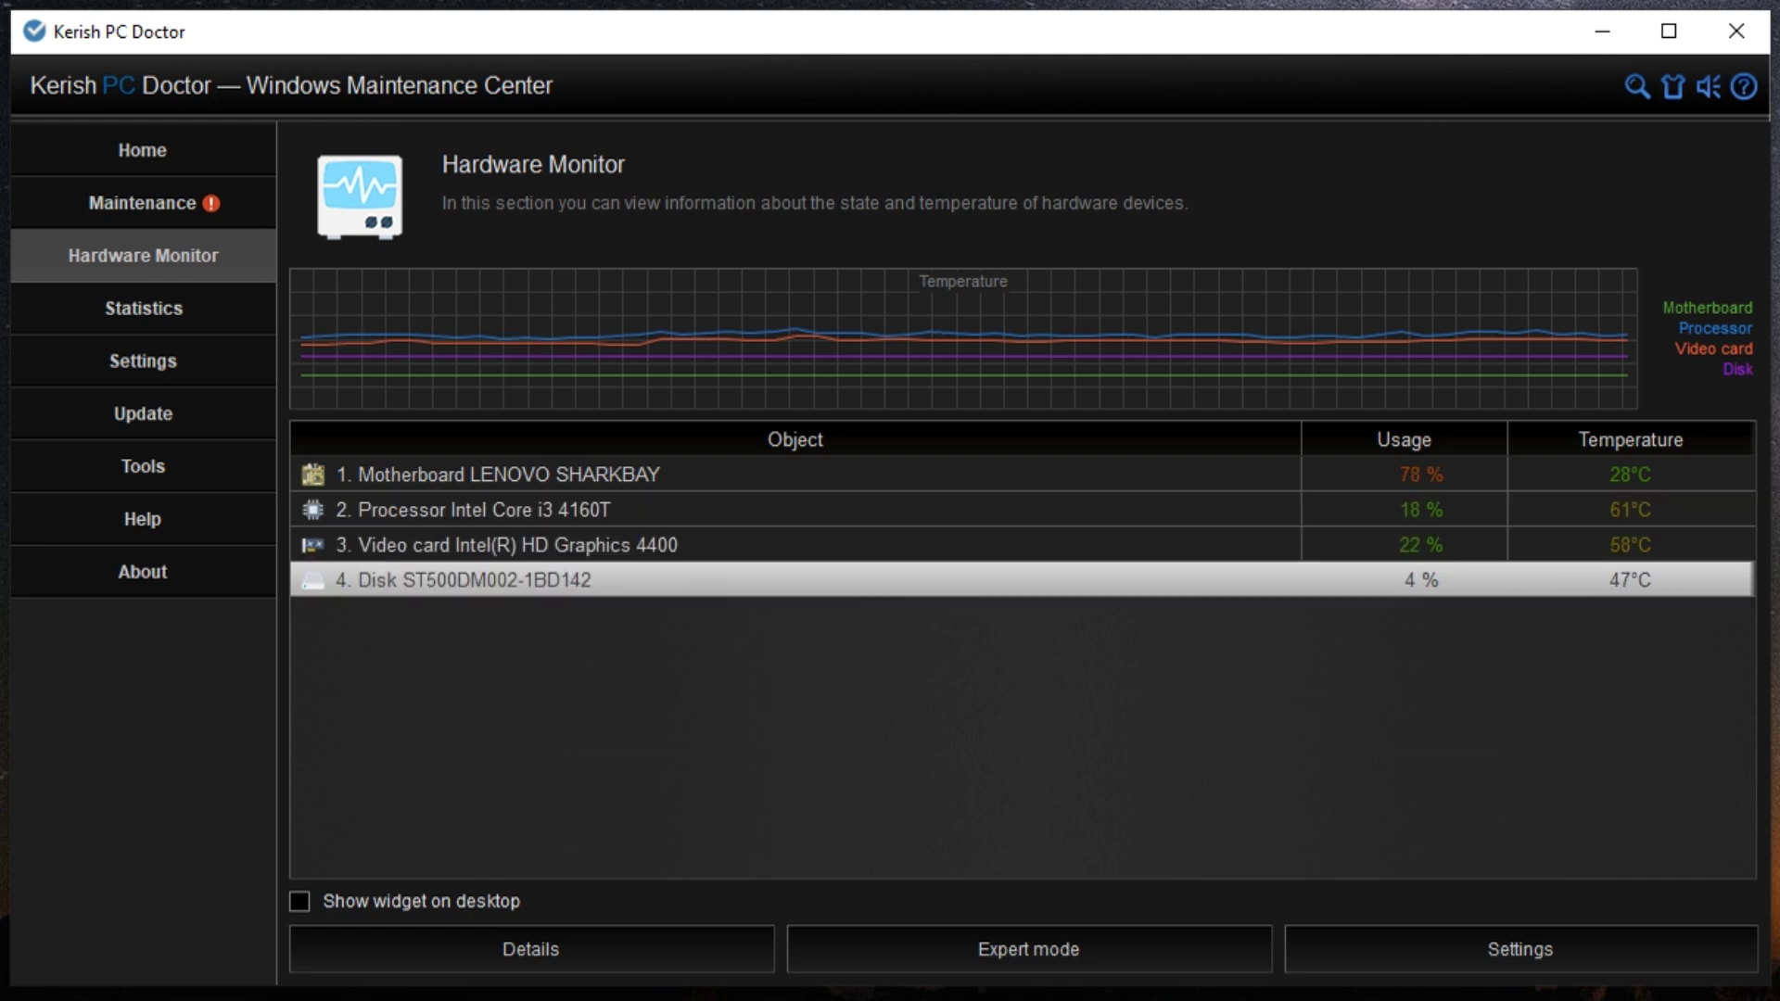
click(510, 473)
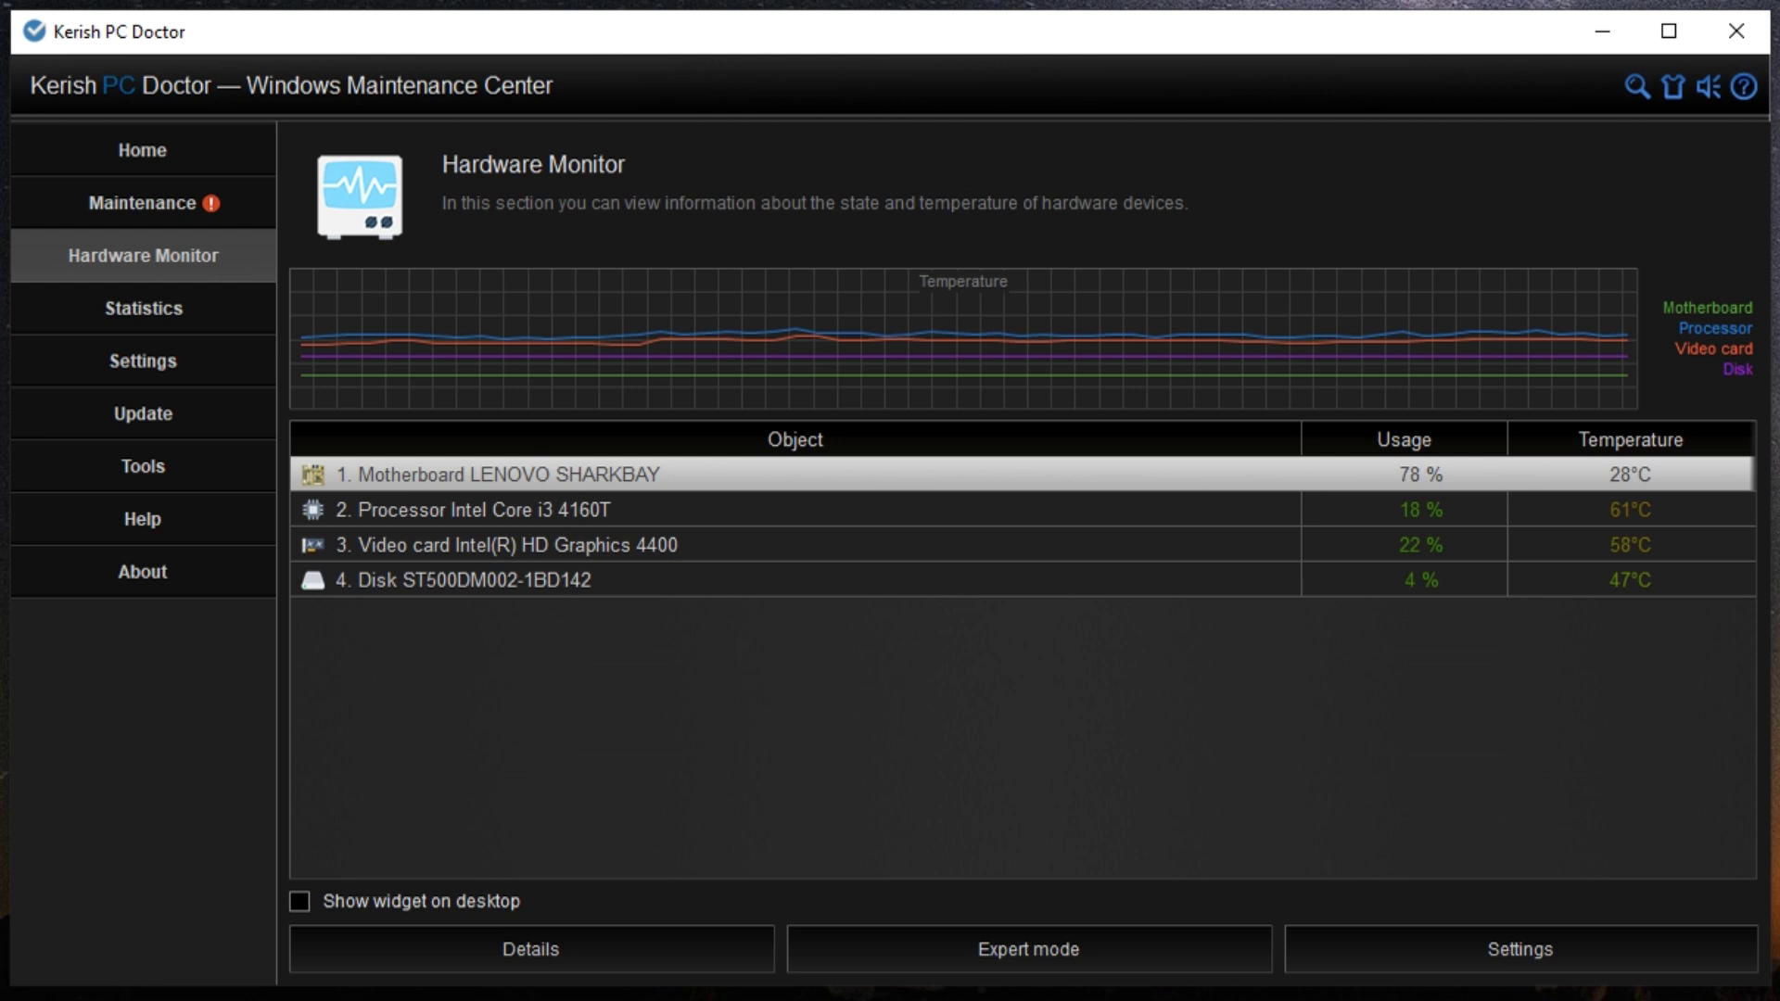
click(1020, 732)
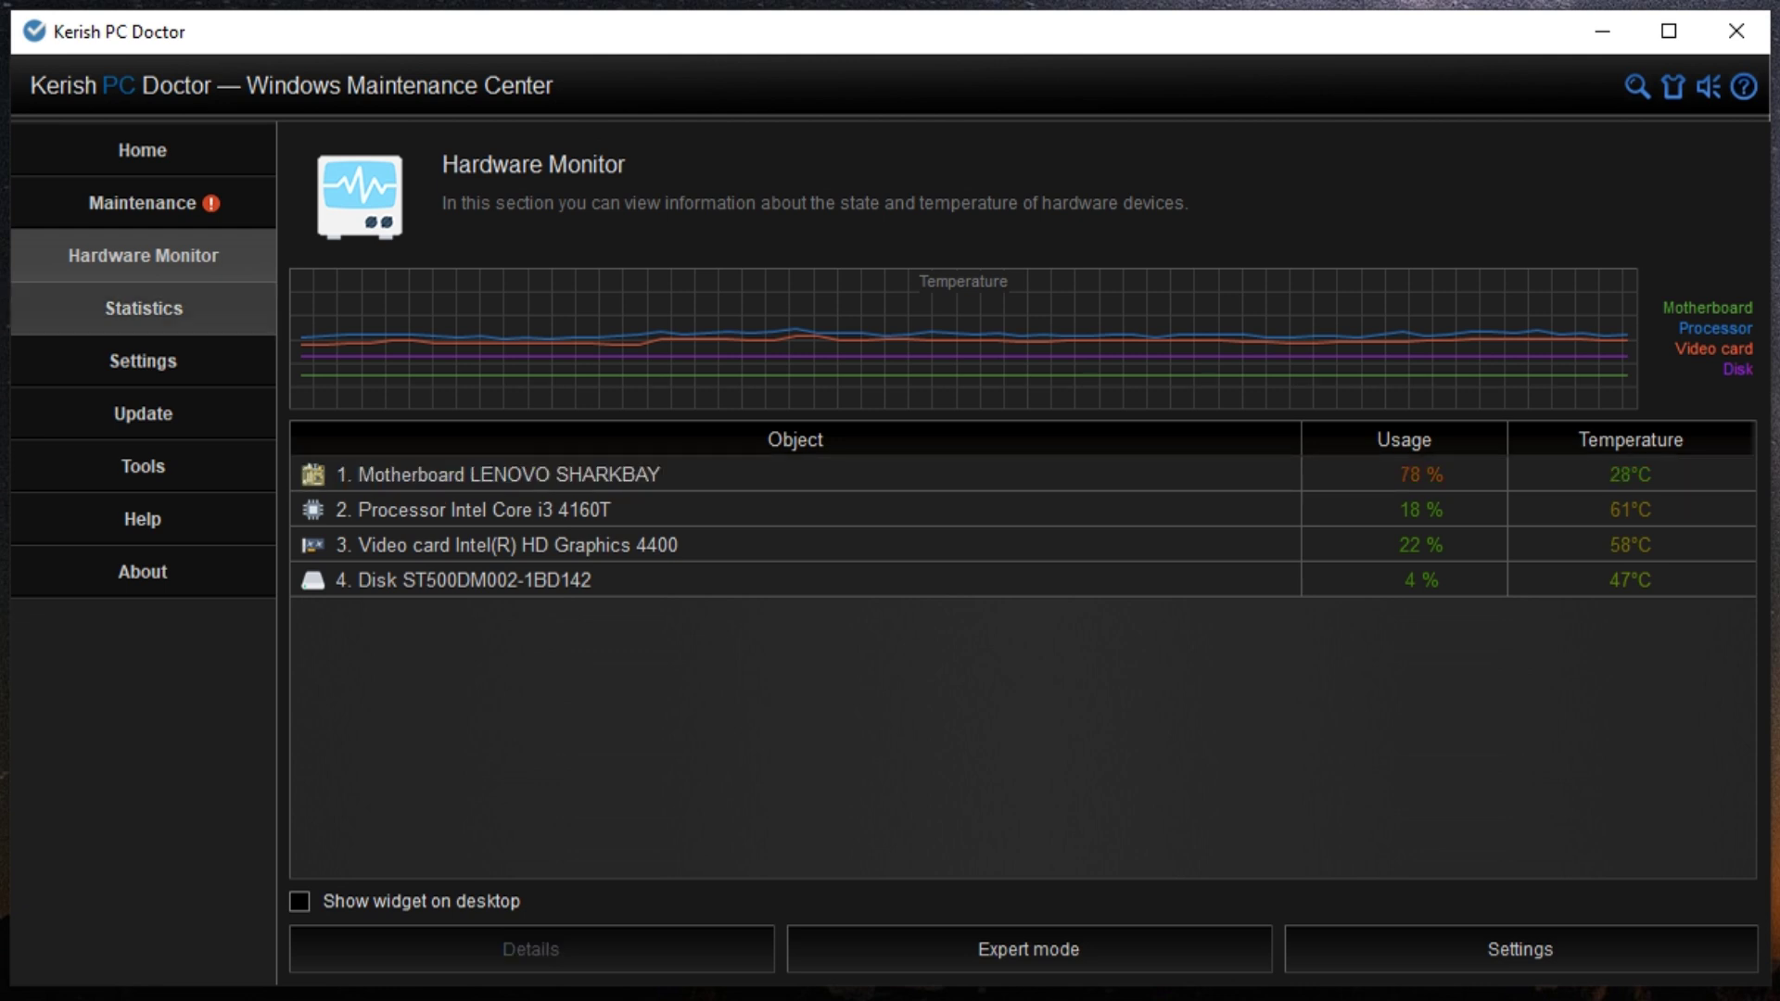
Review the Statistics log, the Settings categories, the Update components and the Tools list once more
click(144, 308)
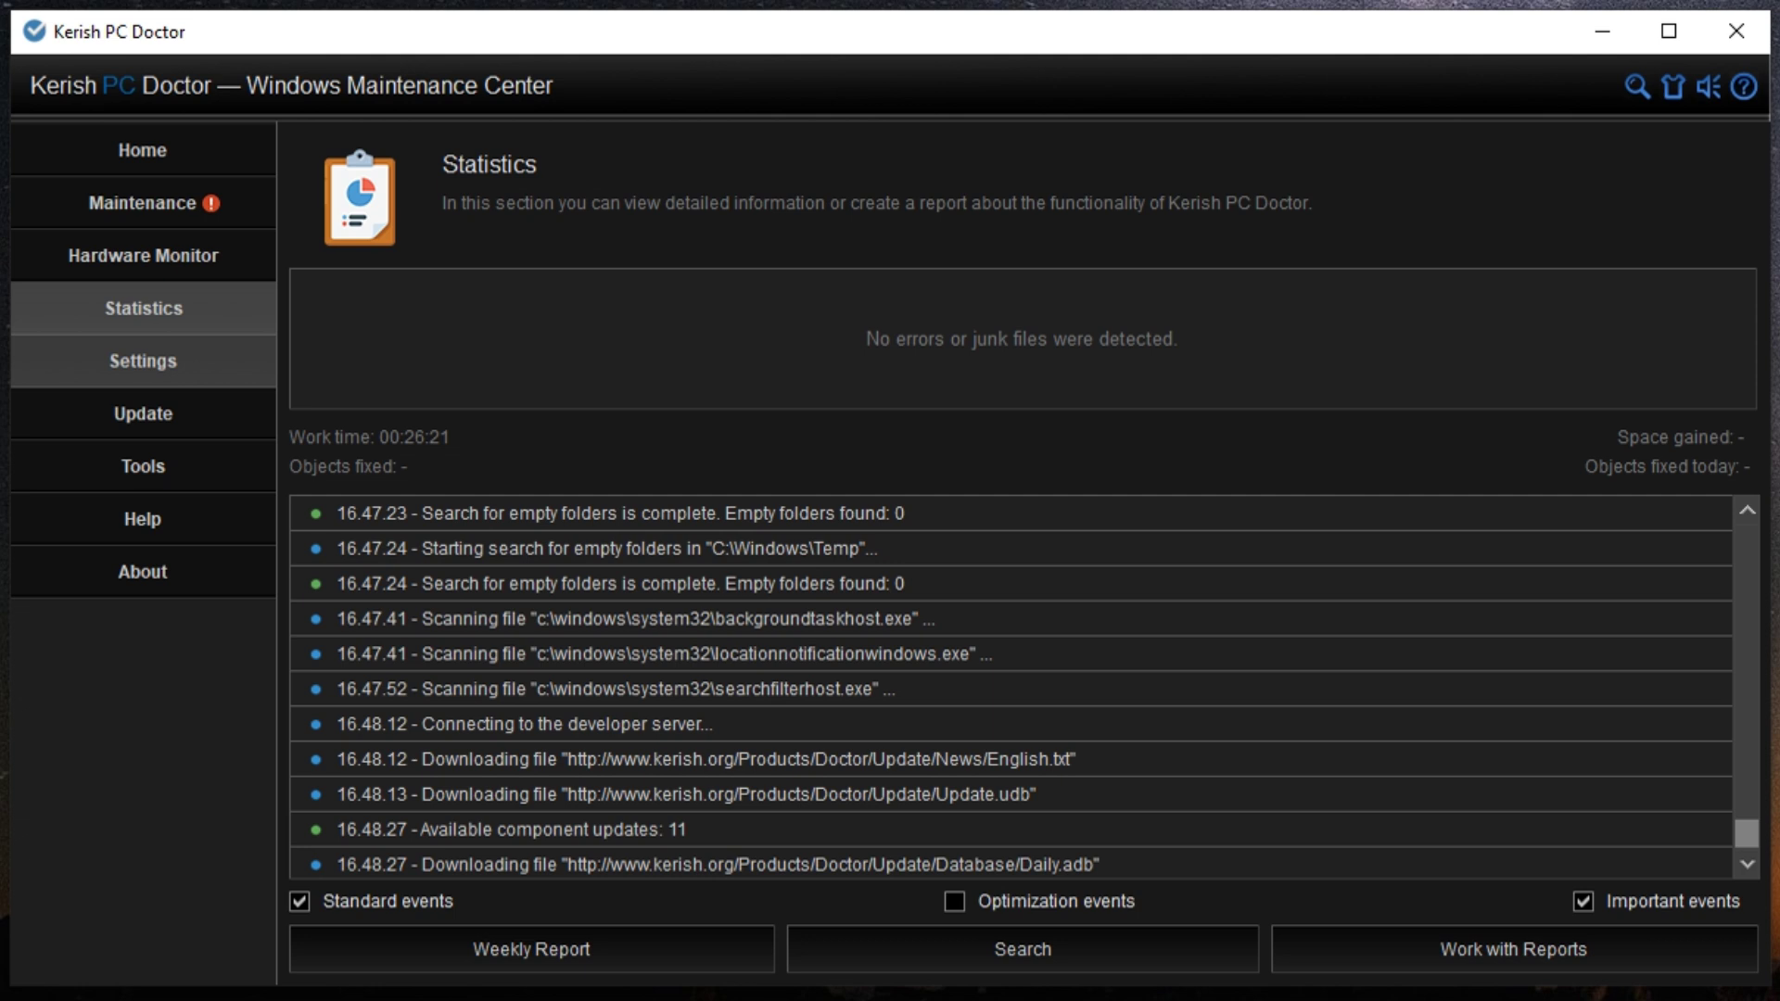
click(143, 360)
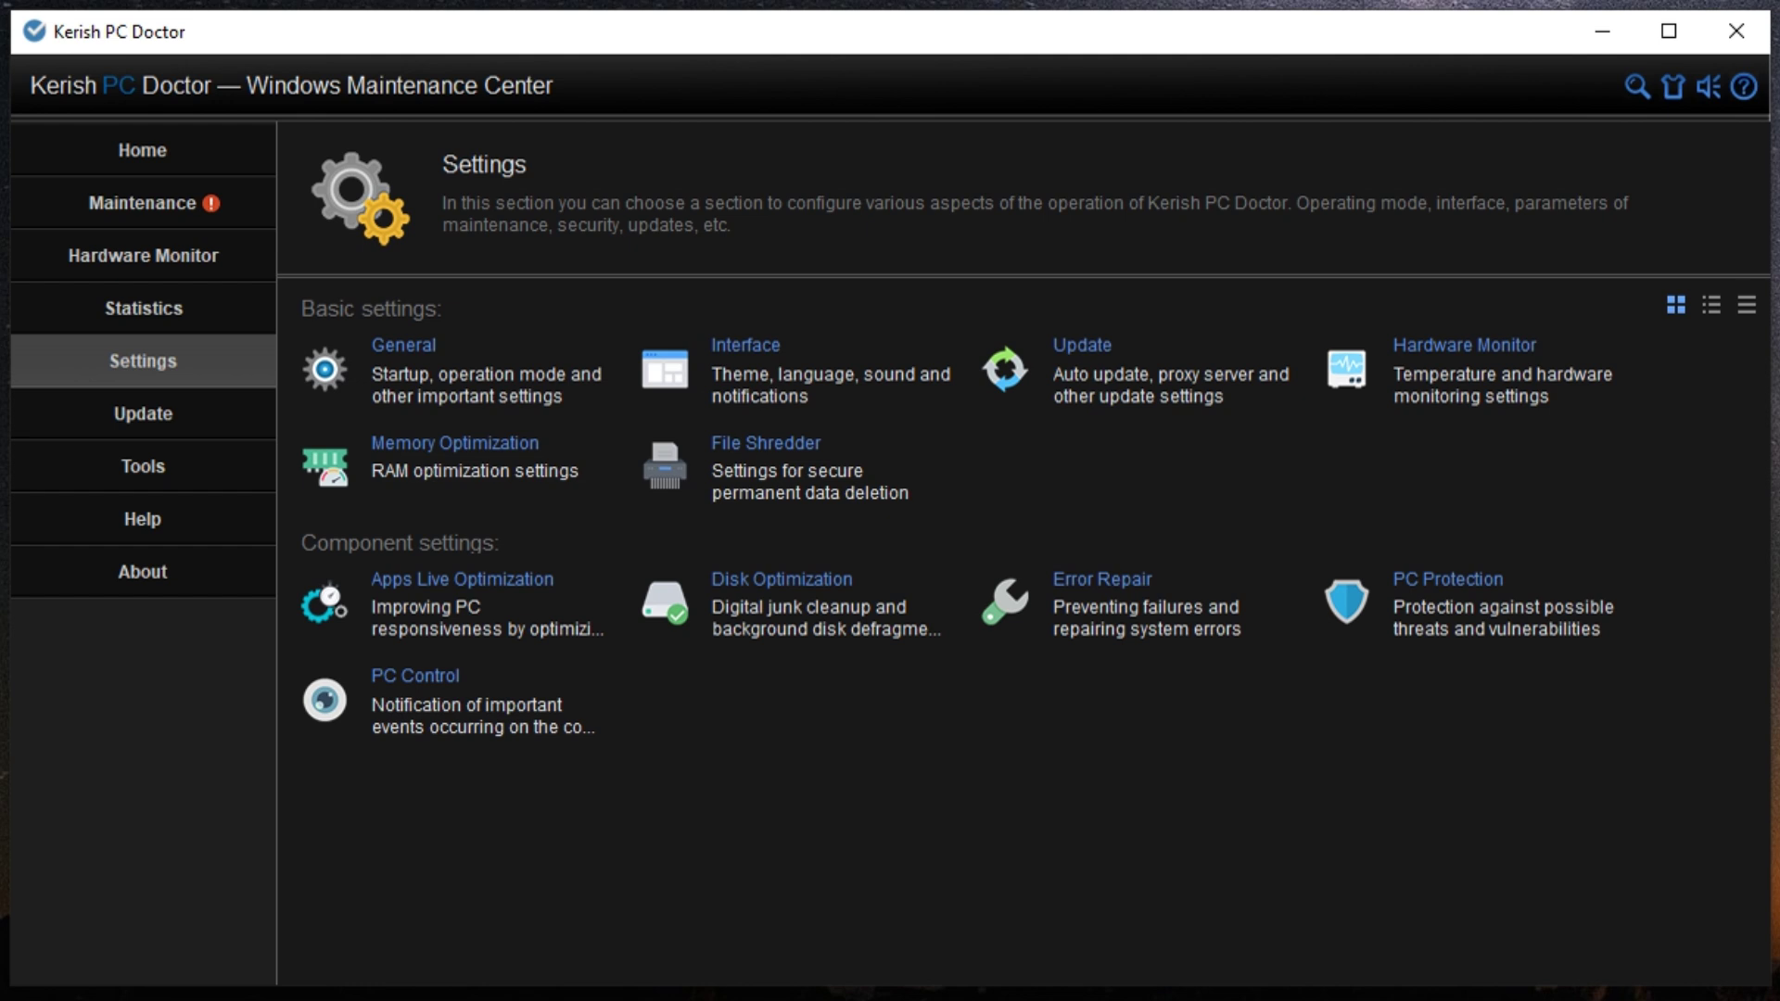
click(143, 413)
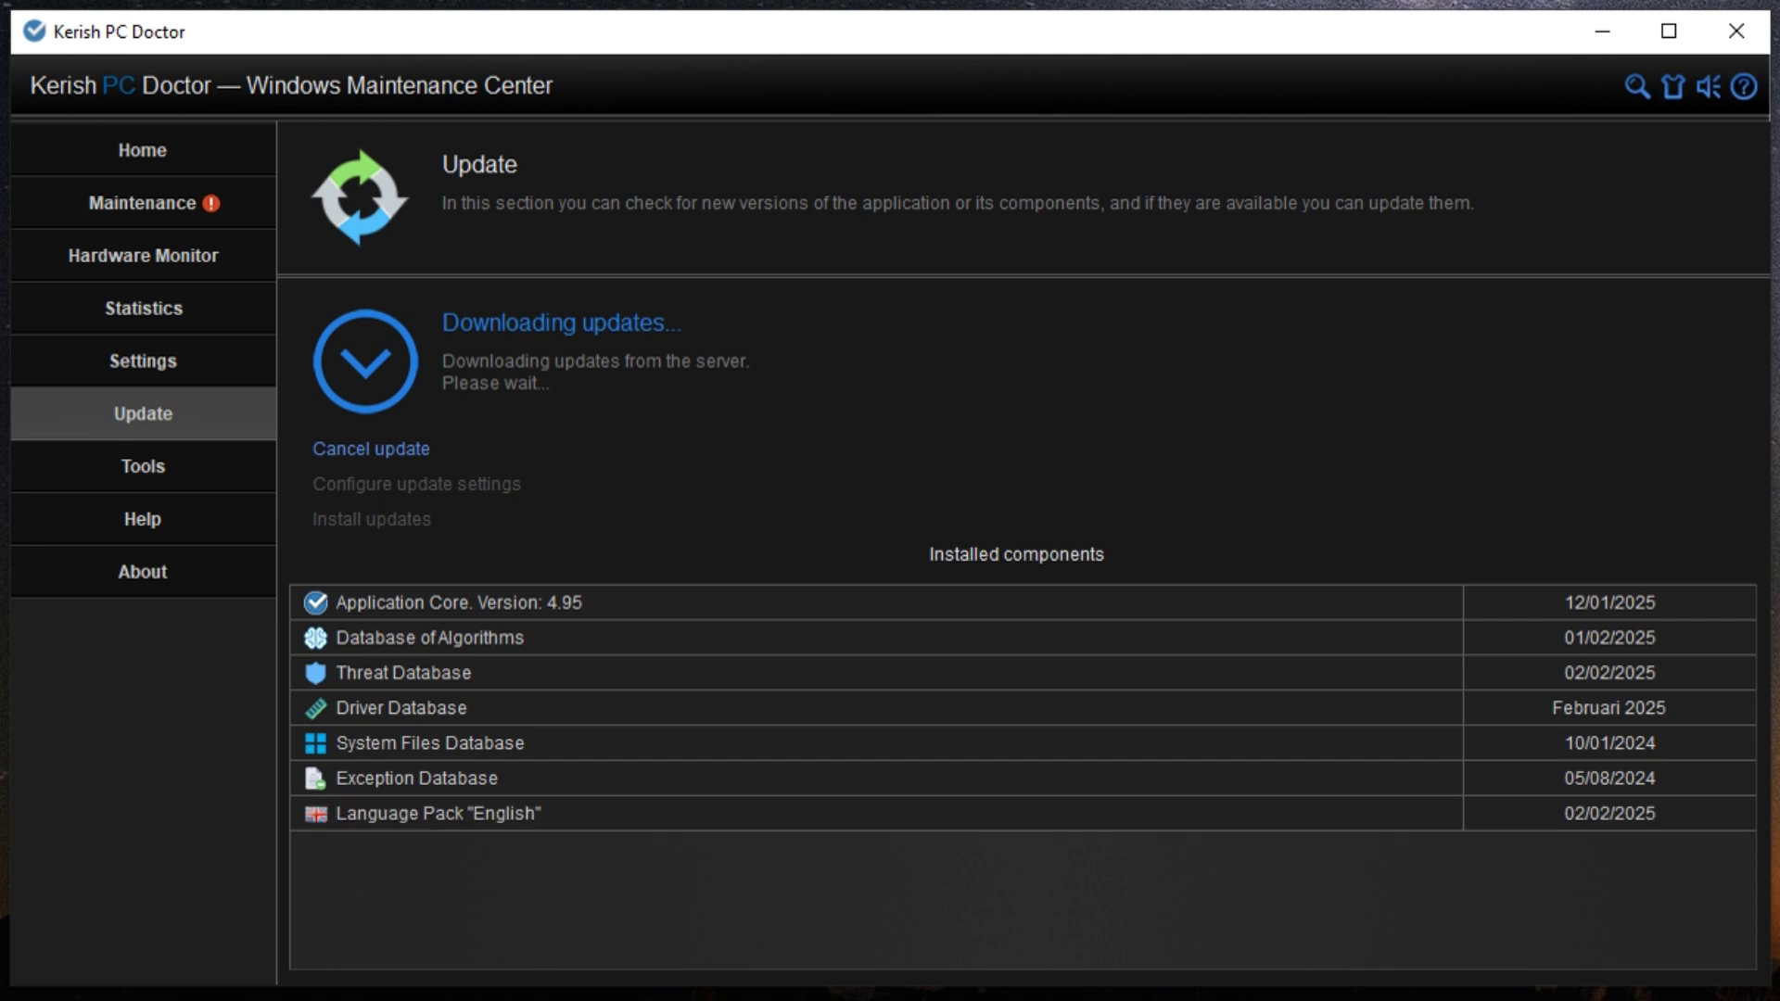
click(143, 465)
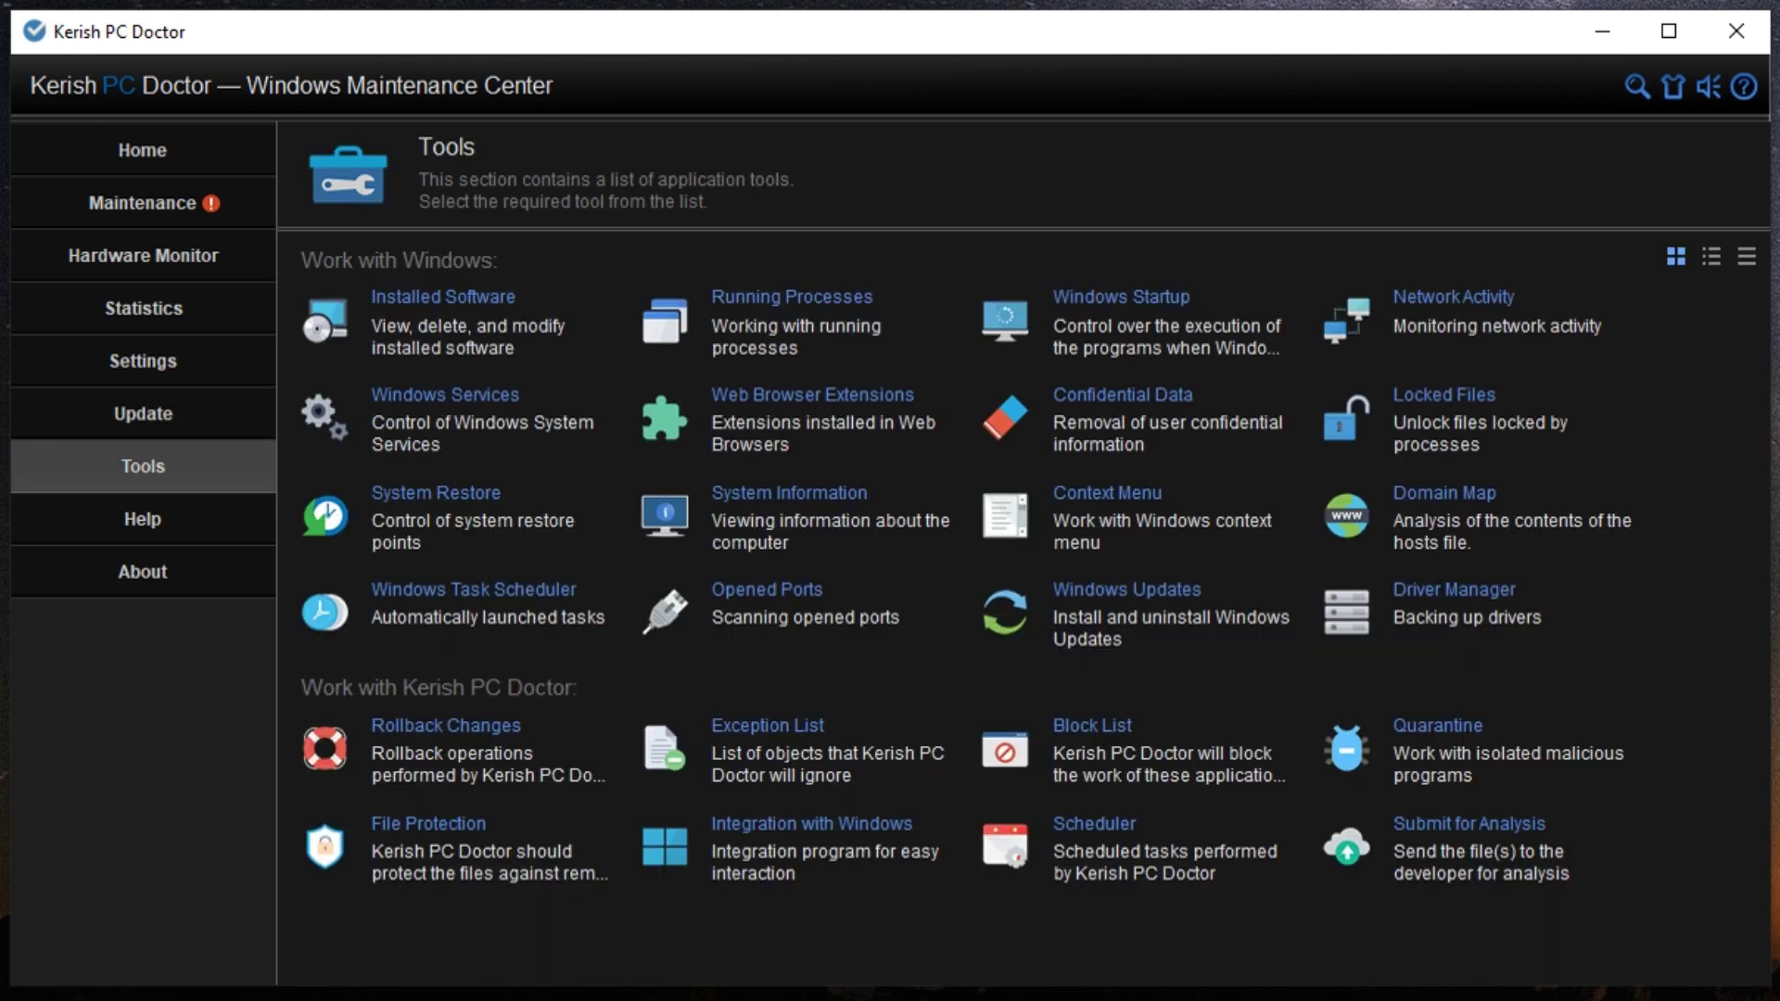